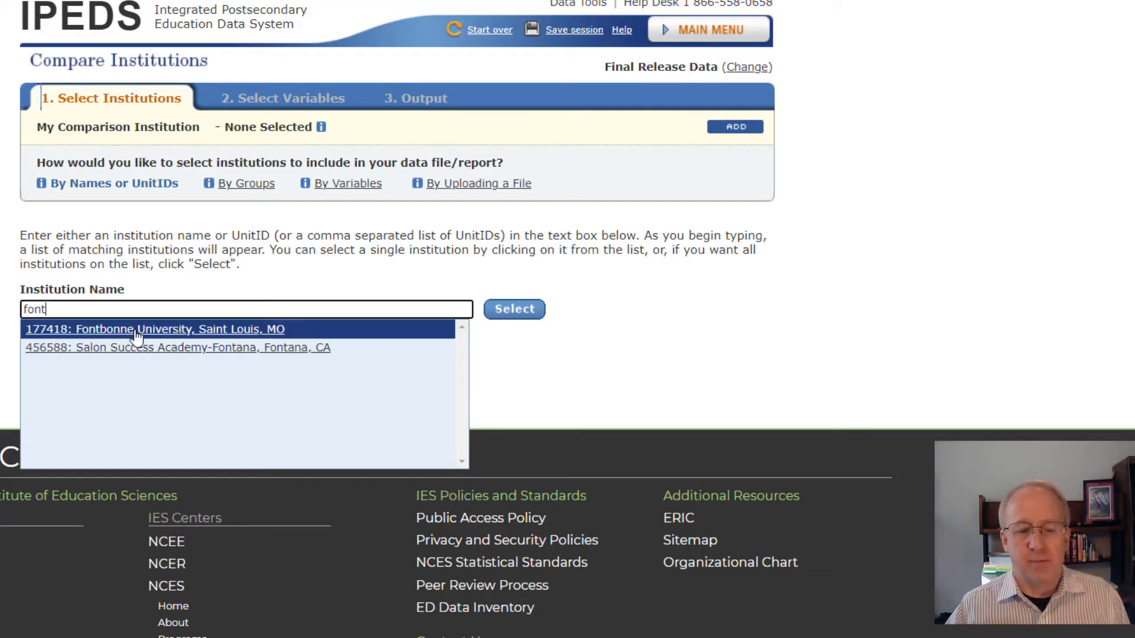
- Choose Fontbonne University, Saint Louis, MO from the matching institutions and continue to variable selection
click(137, 335)
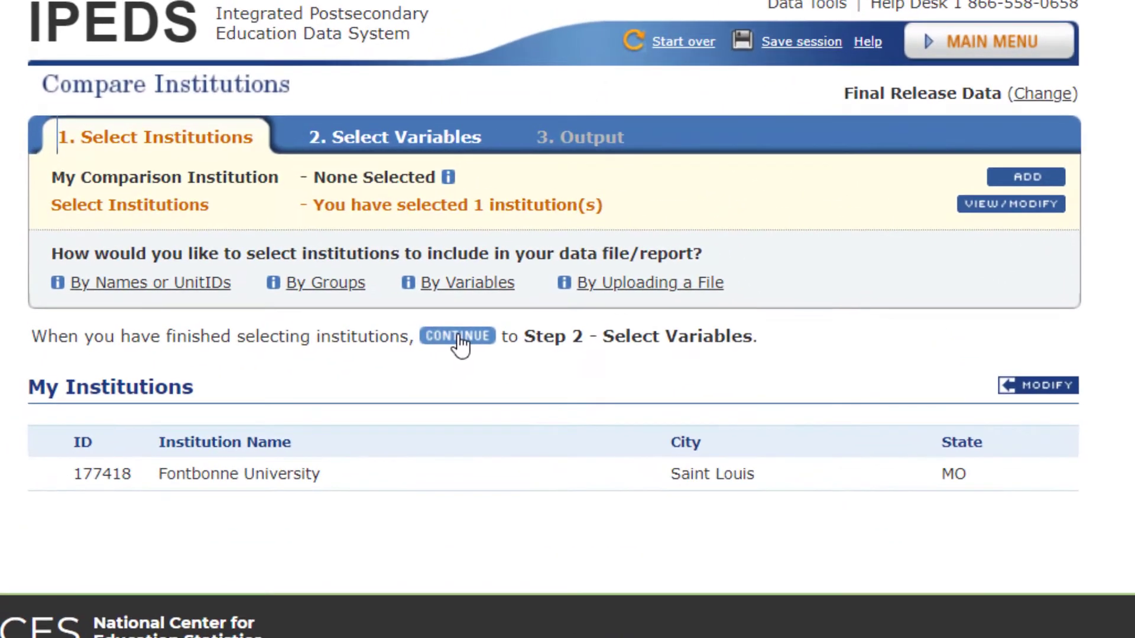
click(328, 242)
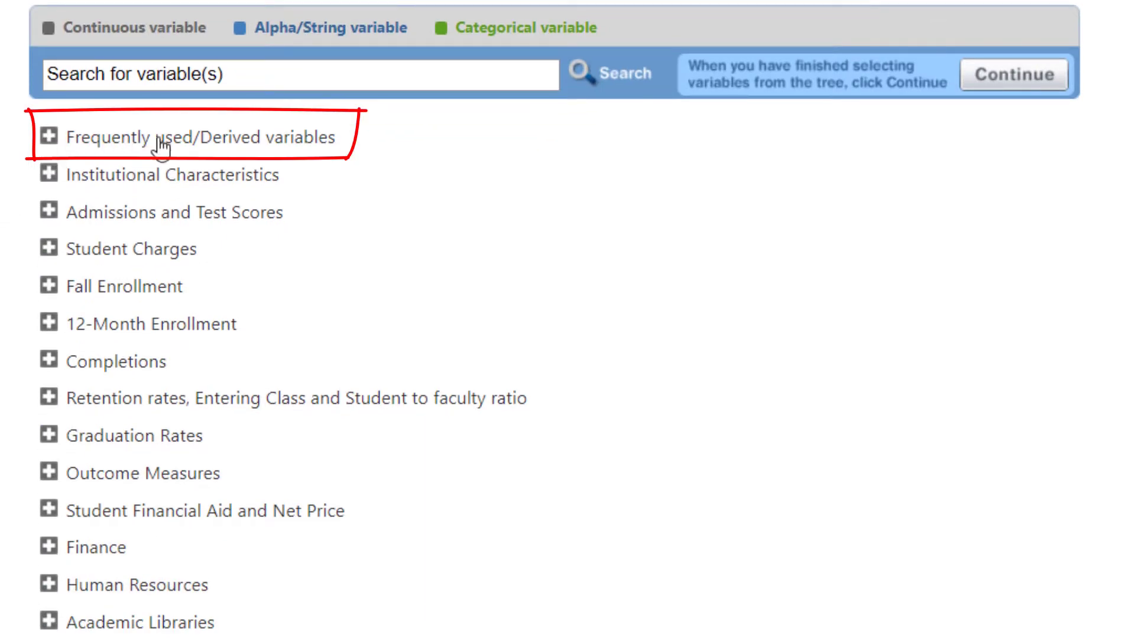
- Under Frequently used/Derived variables, choose 12-month full-time equivalent enrollment for the years 2014-15 through 2018-19
click(50, 138)
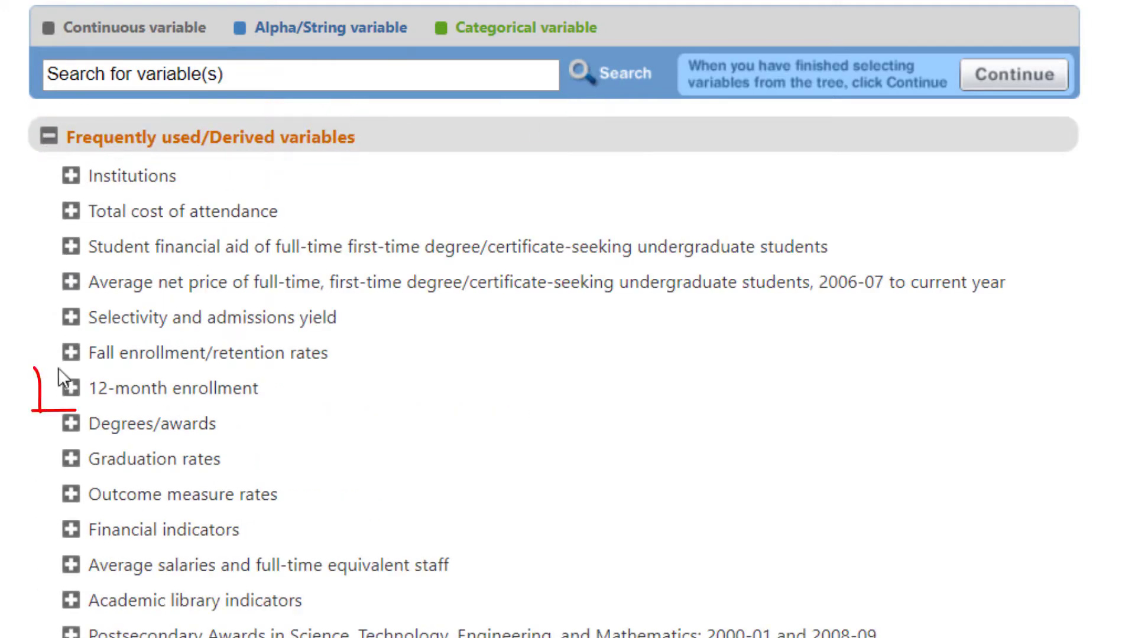
click(71, 390)
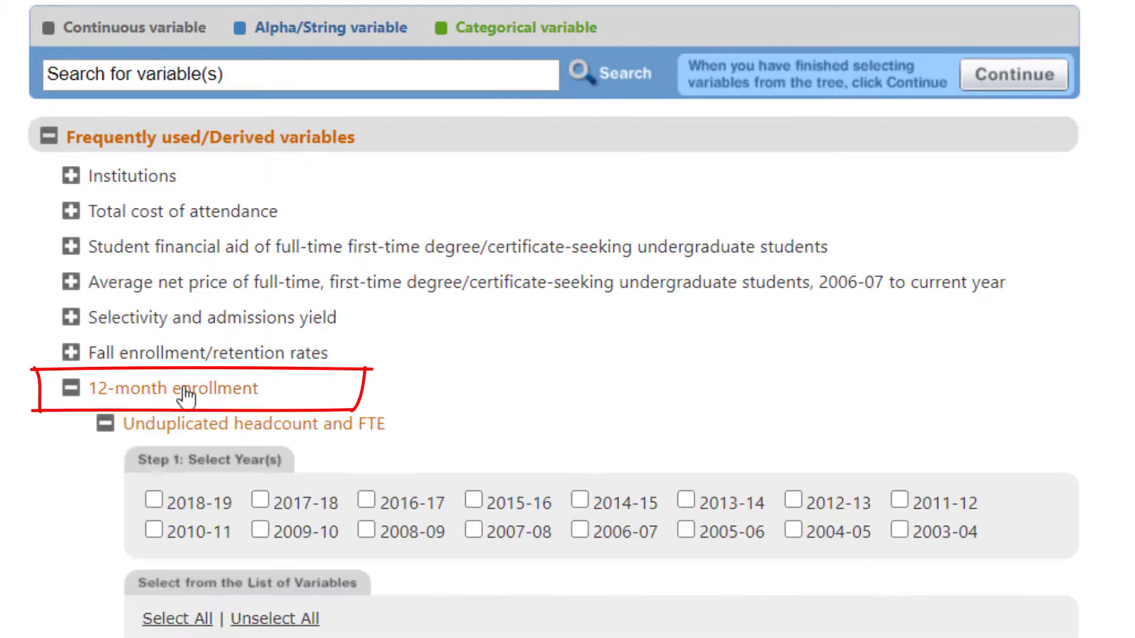
scroll(204, 450, down, 6)
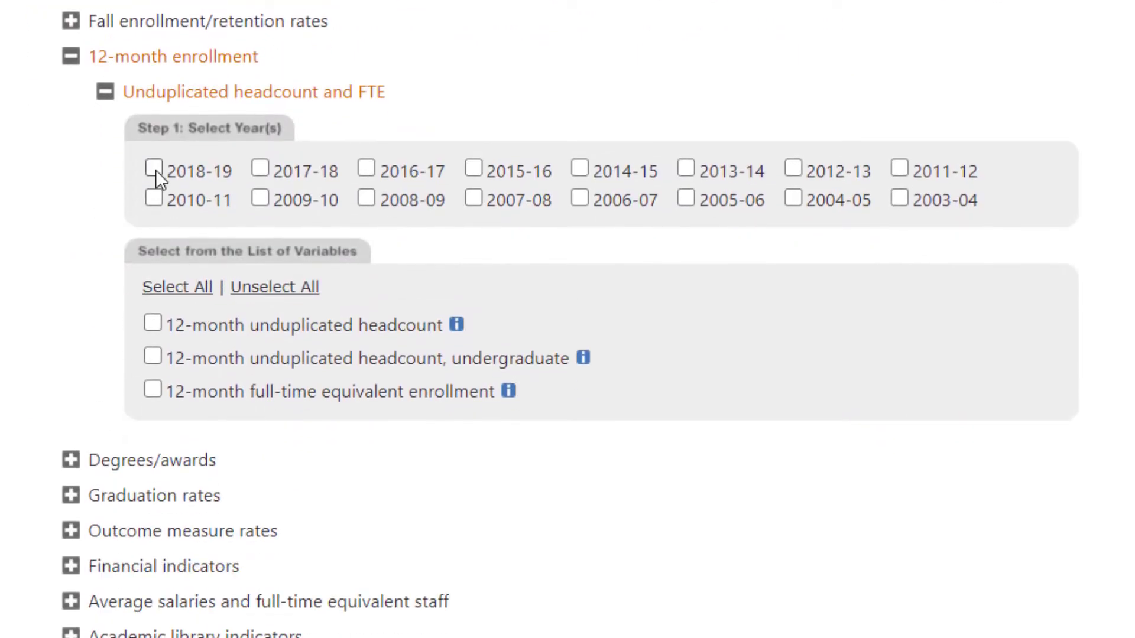
click(154, 169)
click(261, 168)
click(367, 169)
click(473, 168)
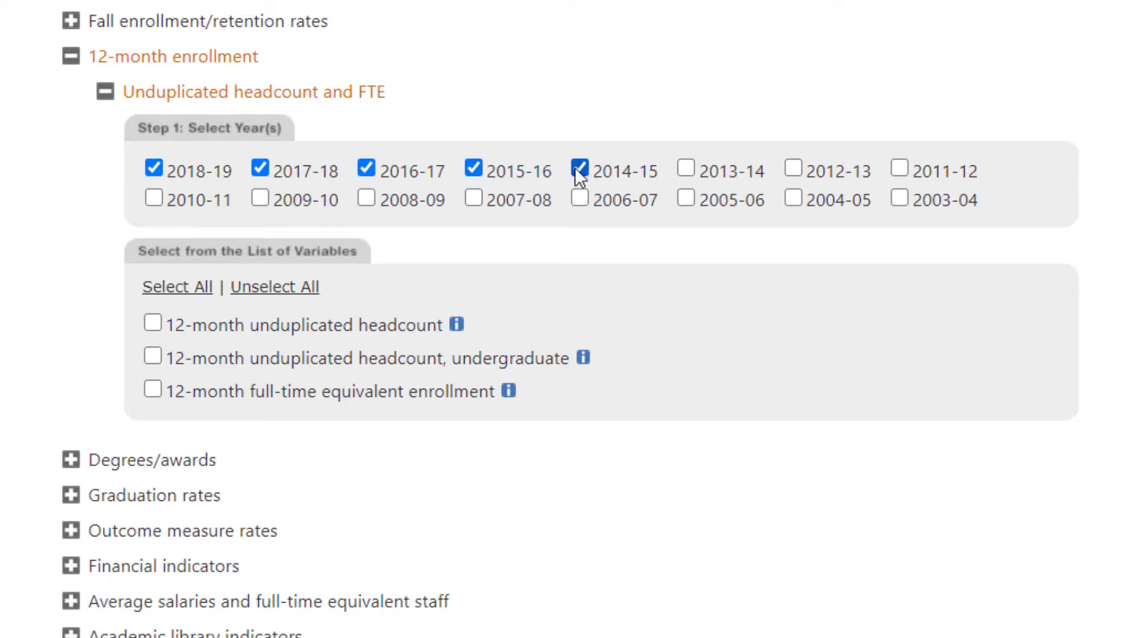
click(154, 388)
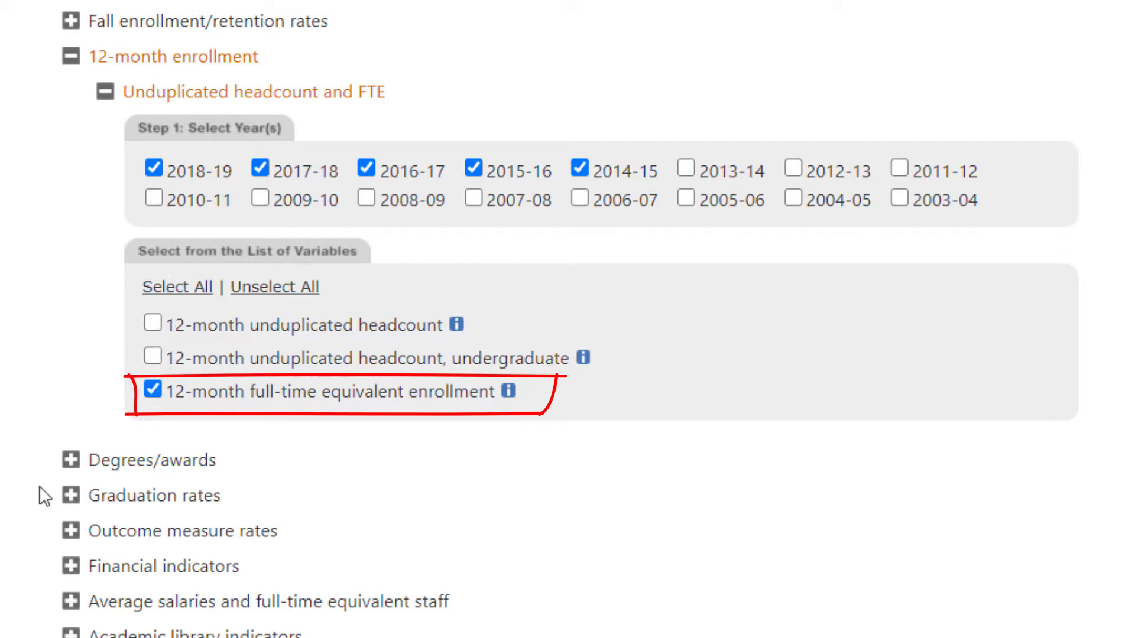
- Under Graduation rates, choose the years Aug 31, 2015 through Aug 31, 2019 and the variable Bachelor degree within 6 years, total
click(71, 495)
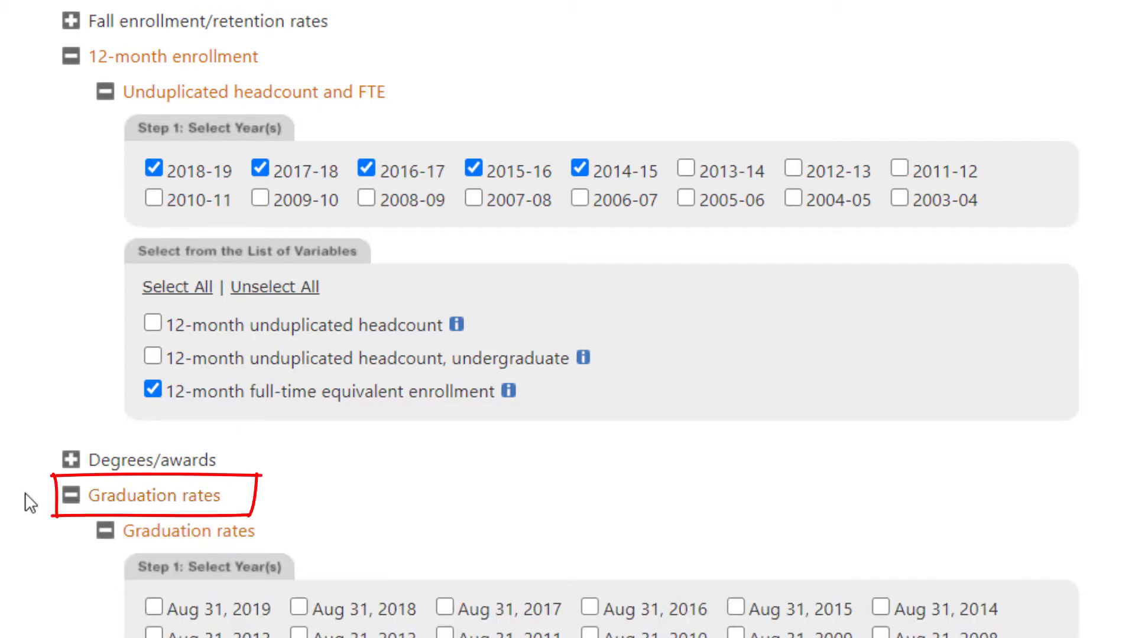
scroll(24, 496, down, 8)
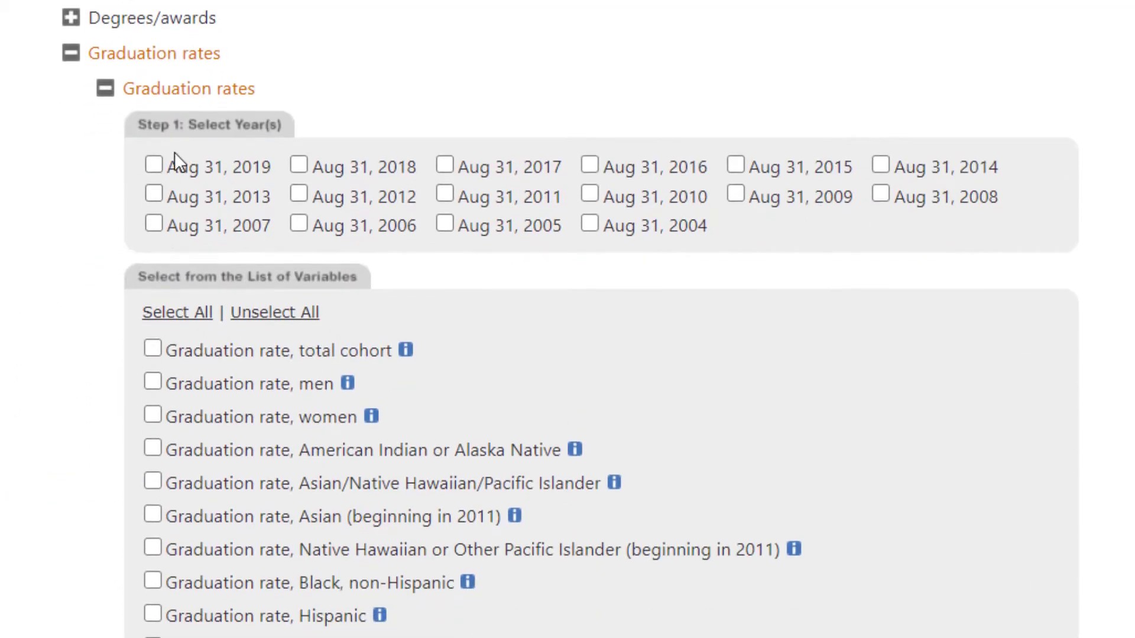
click(299, 165)
click(445, 164)
click(590, 165)
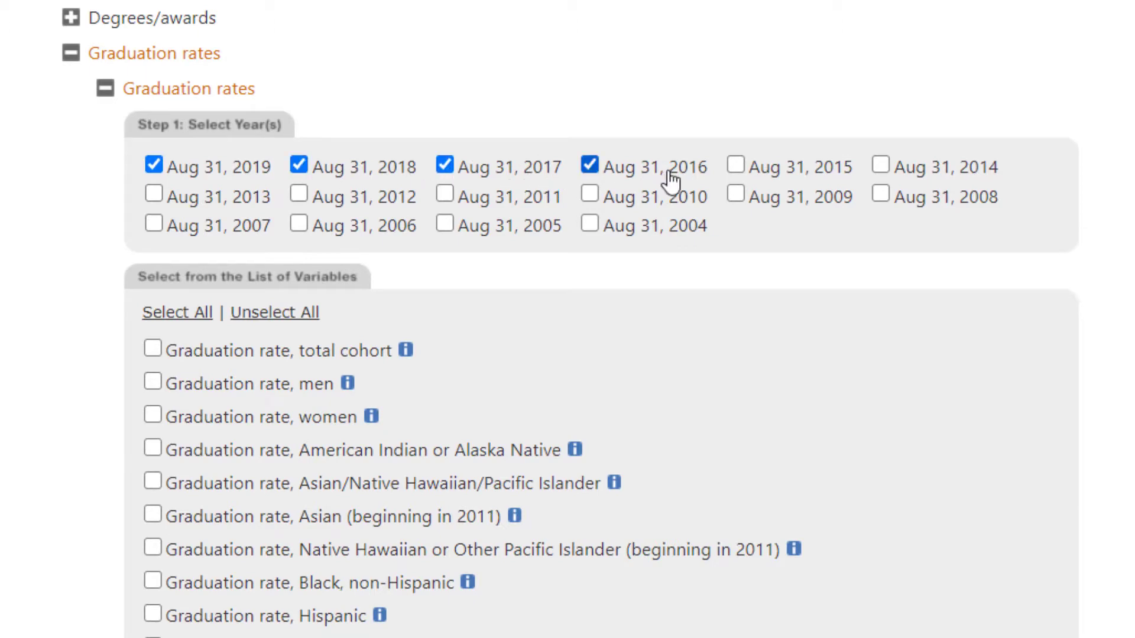
scroll(172, 195, down, 9)
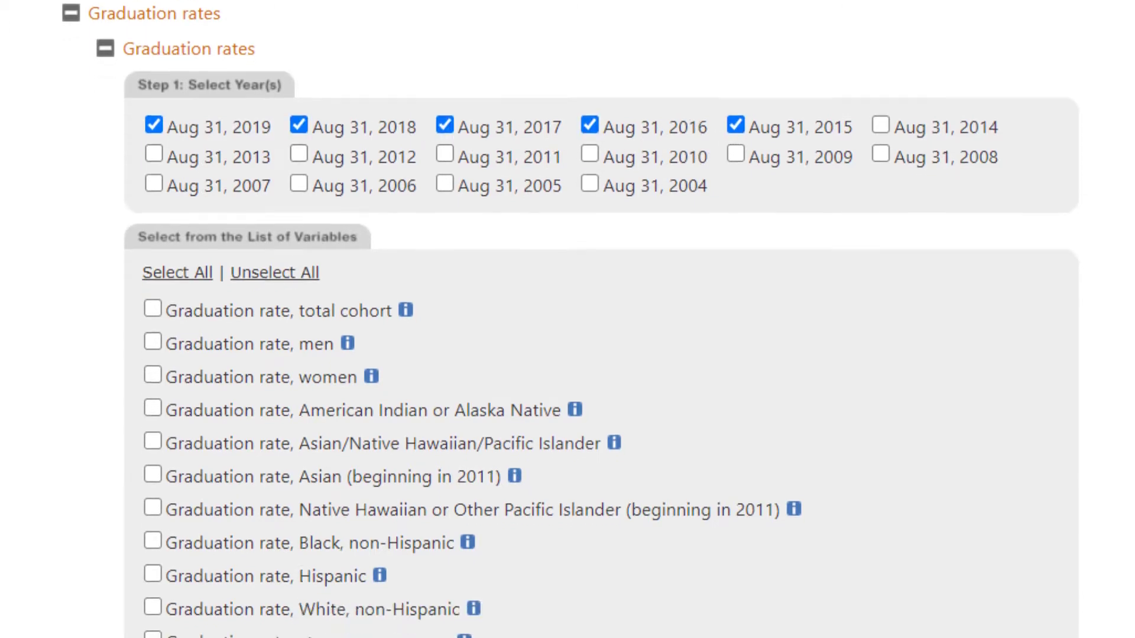
scroll(105, 318, down, 2)
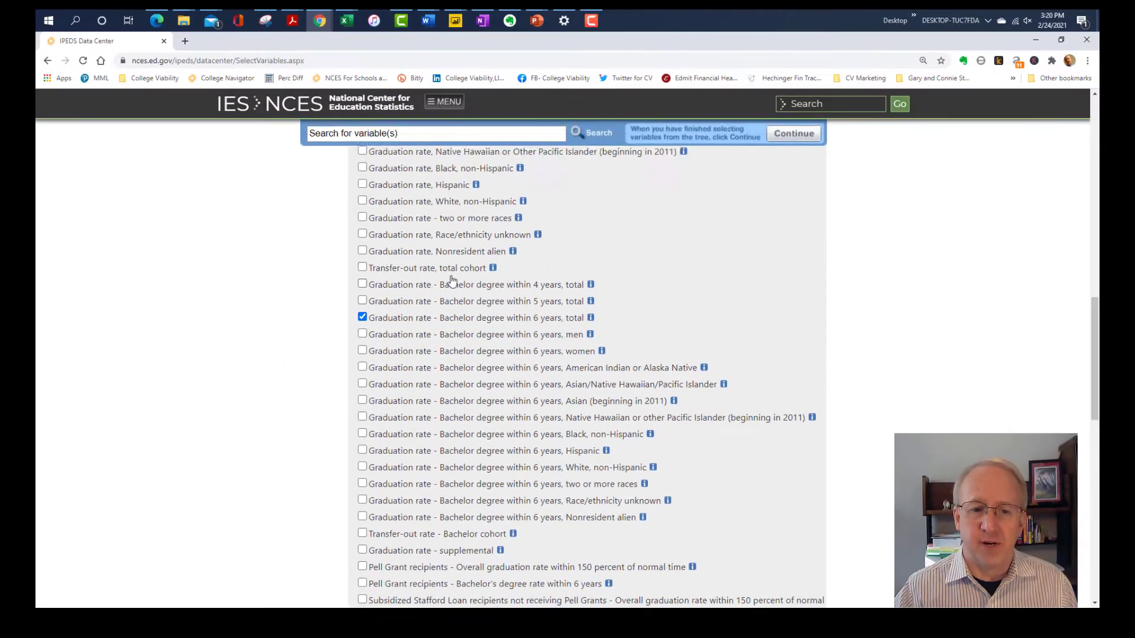
- Submit the chosen variables and keep all of them for the report, continuing to the output options
scroll(452, 280, up, 3)
scroll(454, 277, up, 3)
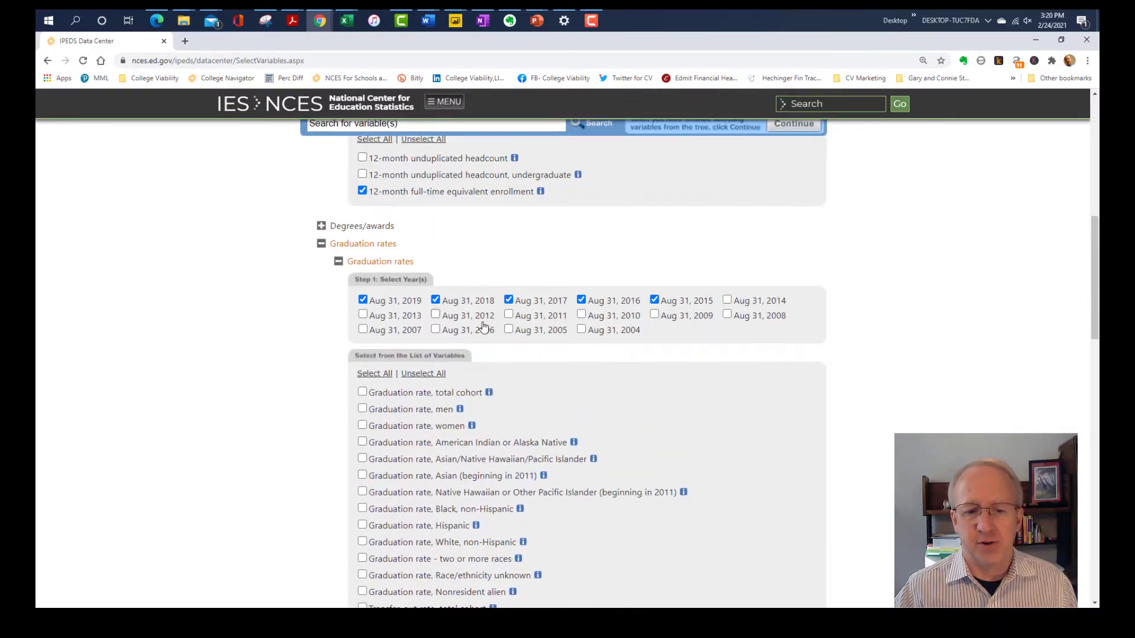
scroll(519, 316, up, 4)
scroll(519, 318, up, 3)
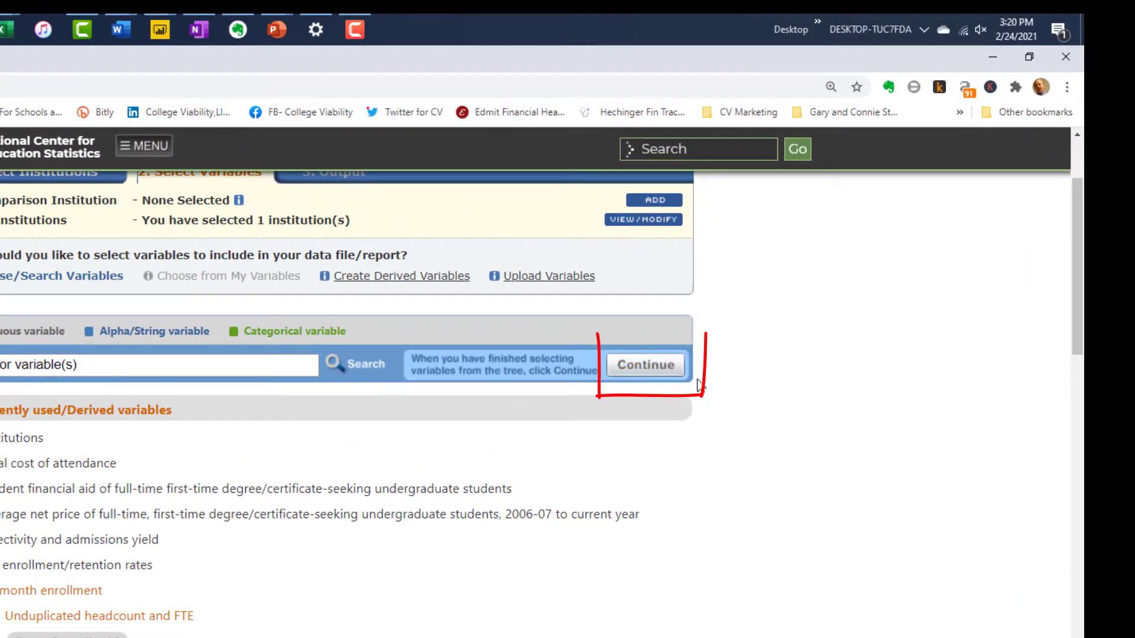
click(643, 366)
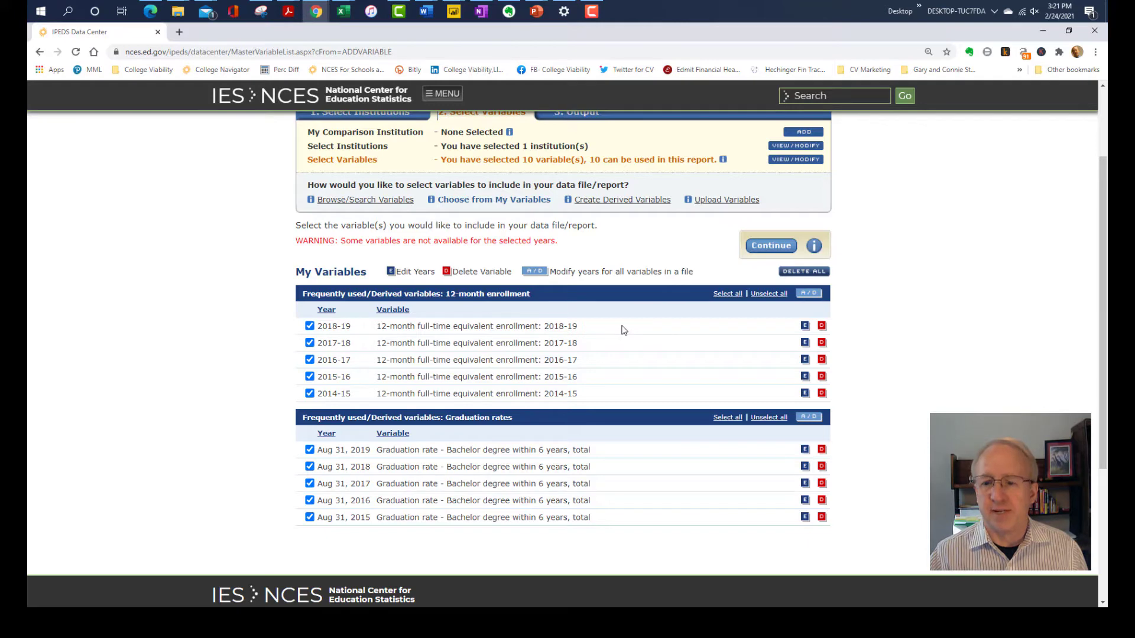
click(771, 248)
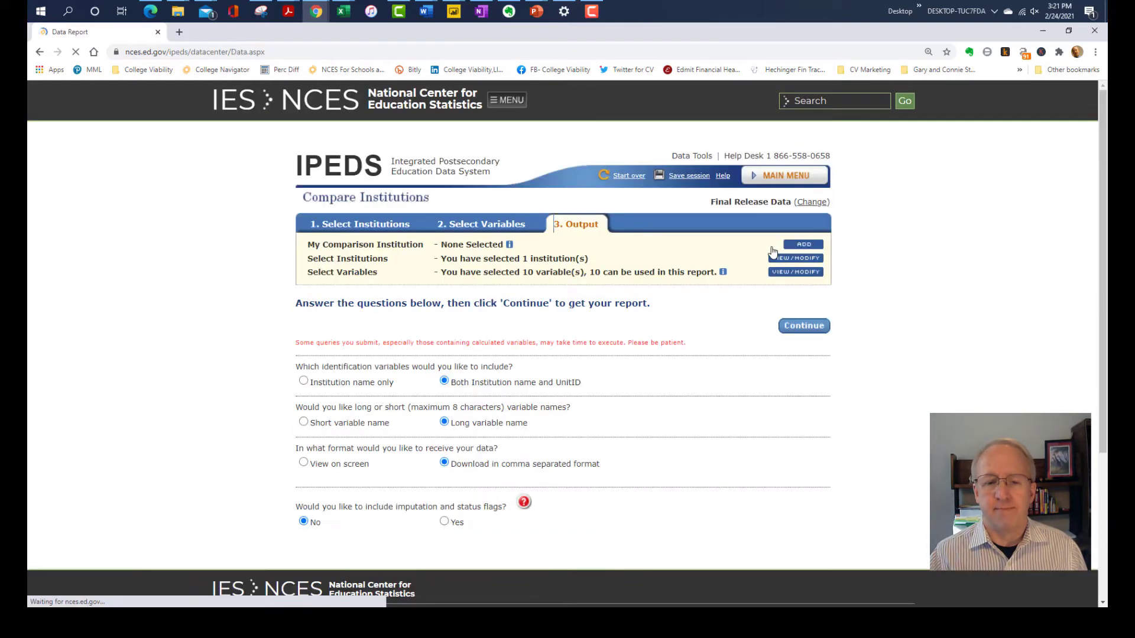
- Generate the report with the View on screen format and review its enrollment and graduation rate columns
scroll(884, 360, down, 1)
scroll(883, 360, down, 2)
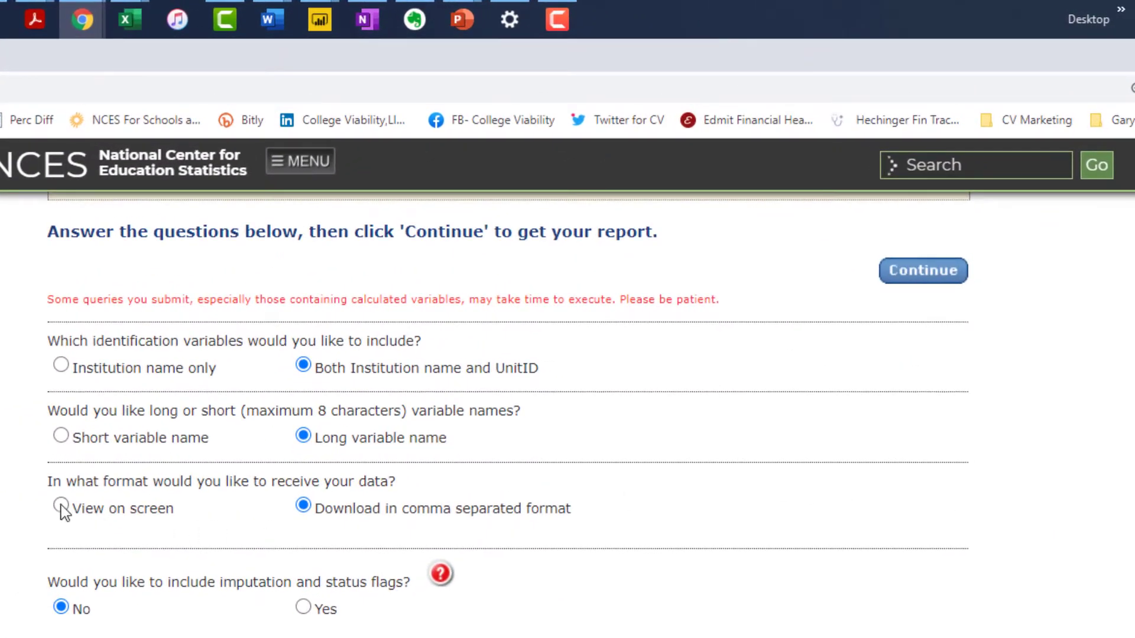
click(62, 506)
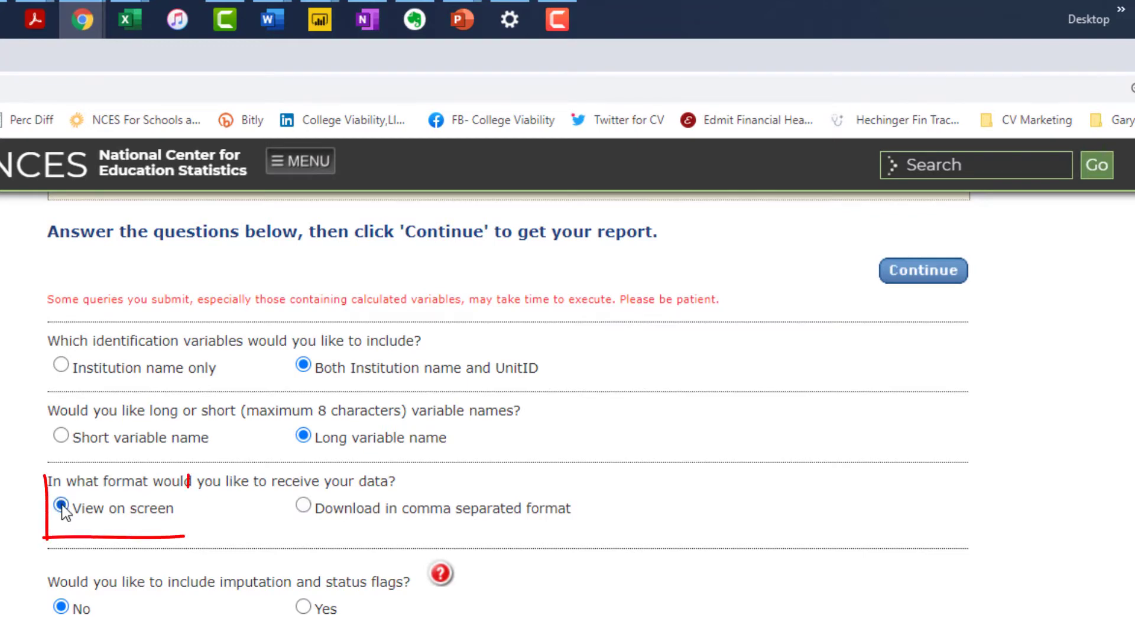
click(917, 277)
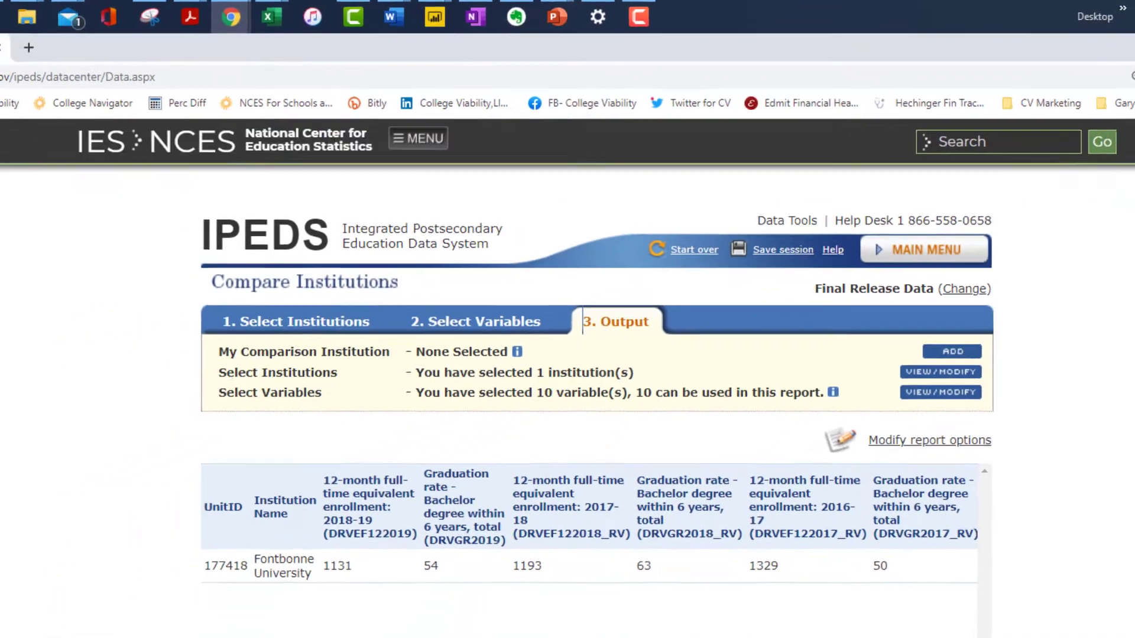
scroll(620, 384, down, 5)
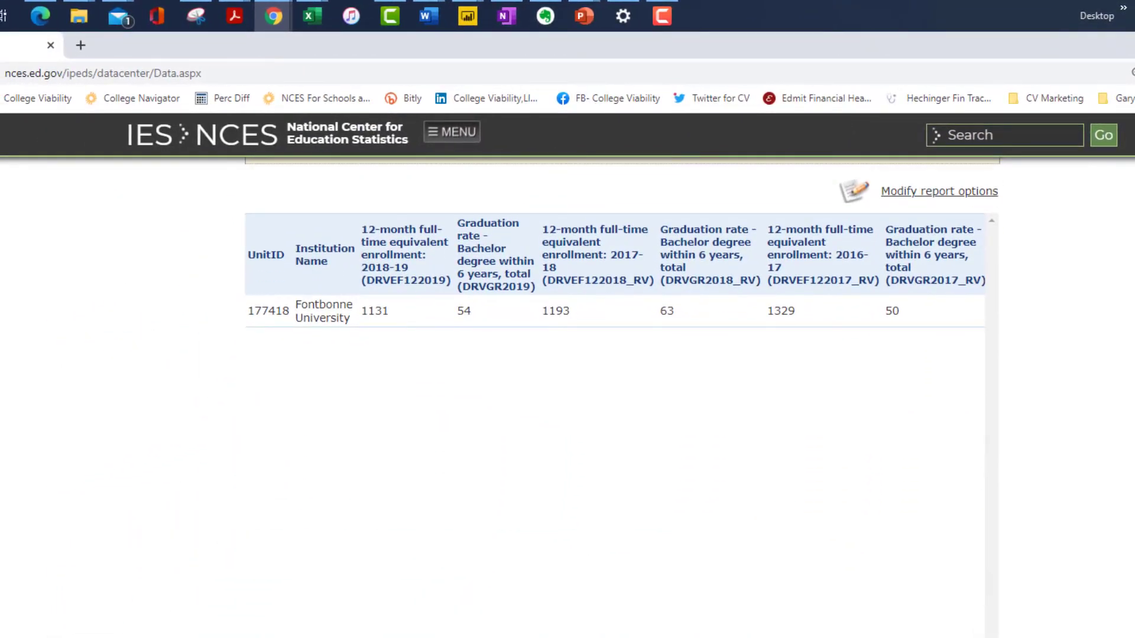
scroll(621, 384, right, 6)
scroll(621, 384, left, 6)
- Change the report format to Download in comma separated format and generate the download
scroll(621, 384, up, 5)
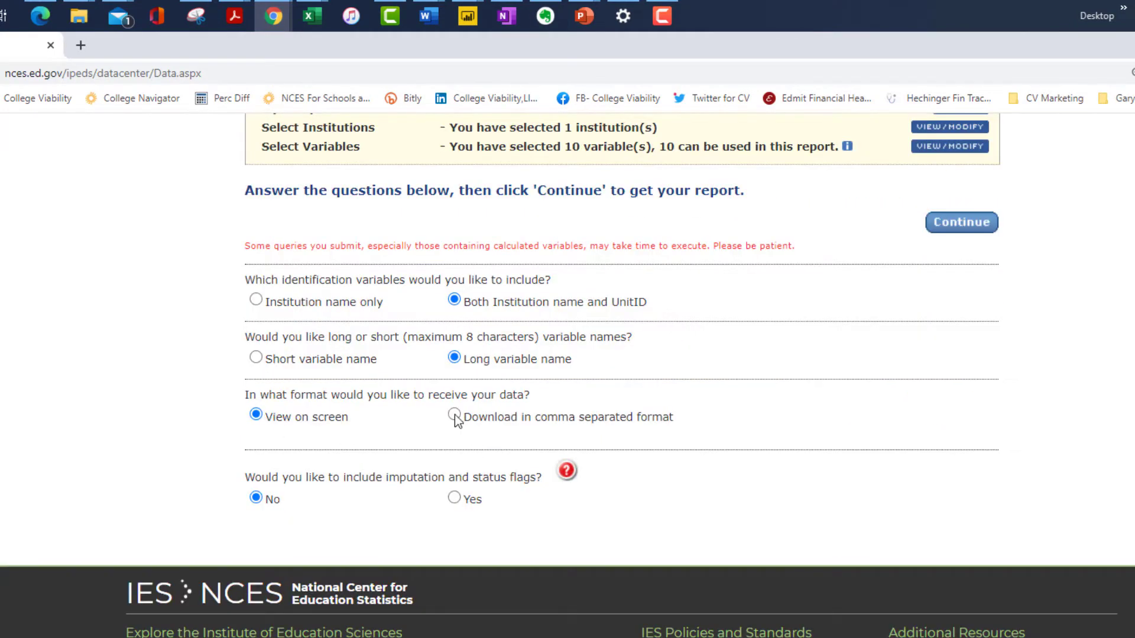
click(454, 415)
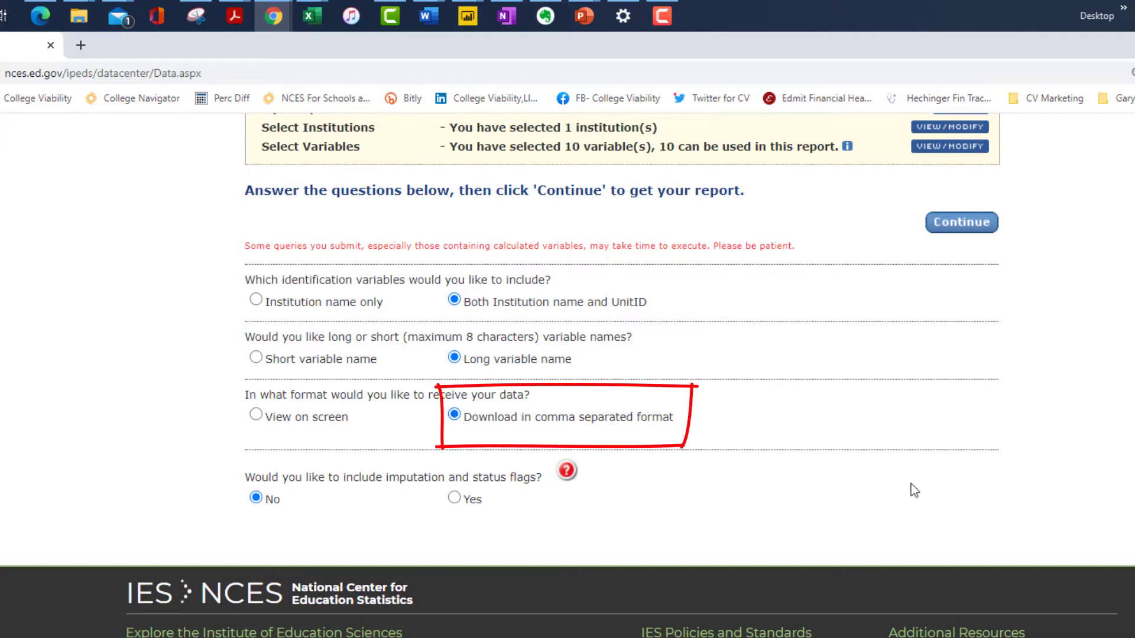
scroll(910, 484, up, 3)
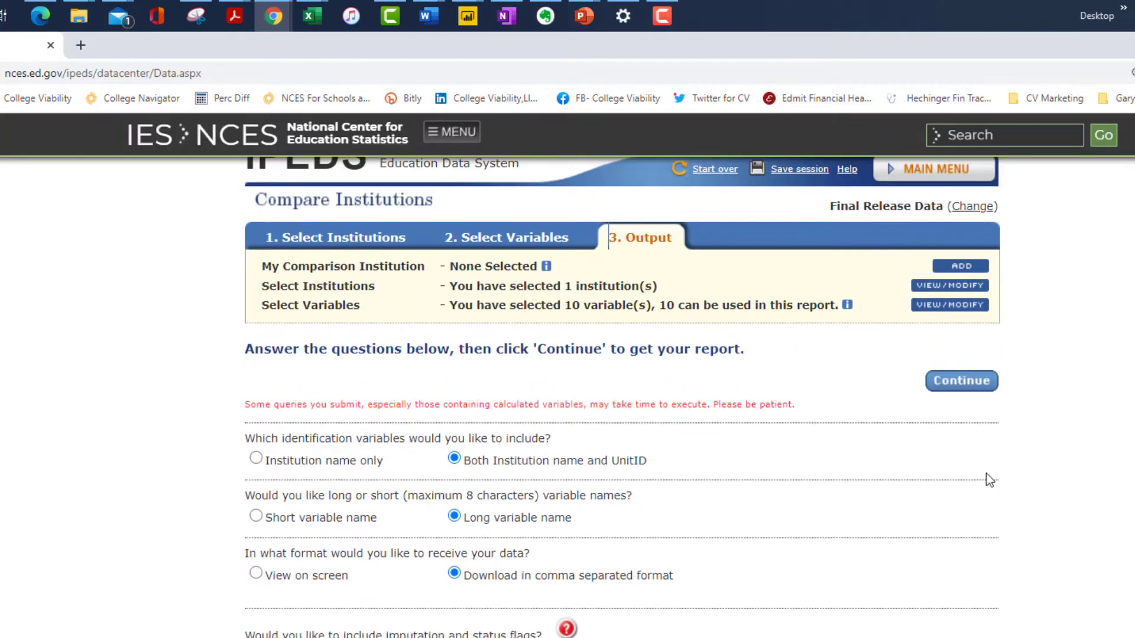
click(962, 383)
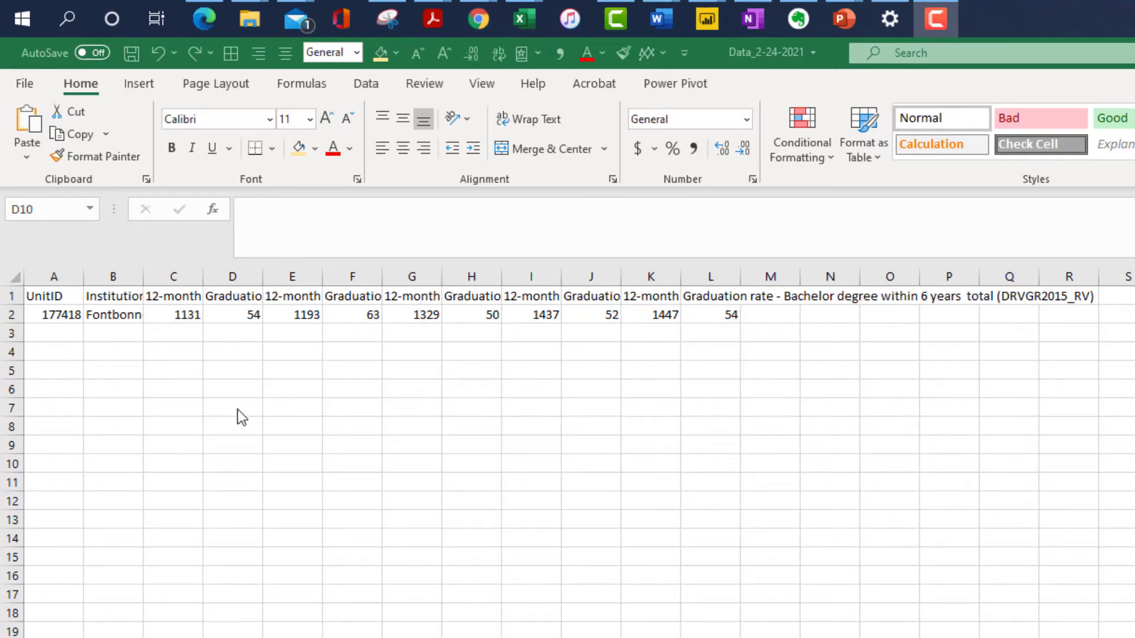
- Fit the widths of columns A through L to their contents in the downloaded Excel data sheet
click(72, 279)
drag(72, 278, 739, 322)
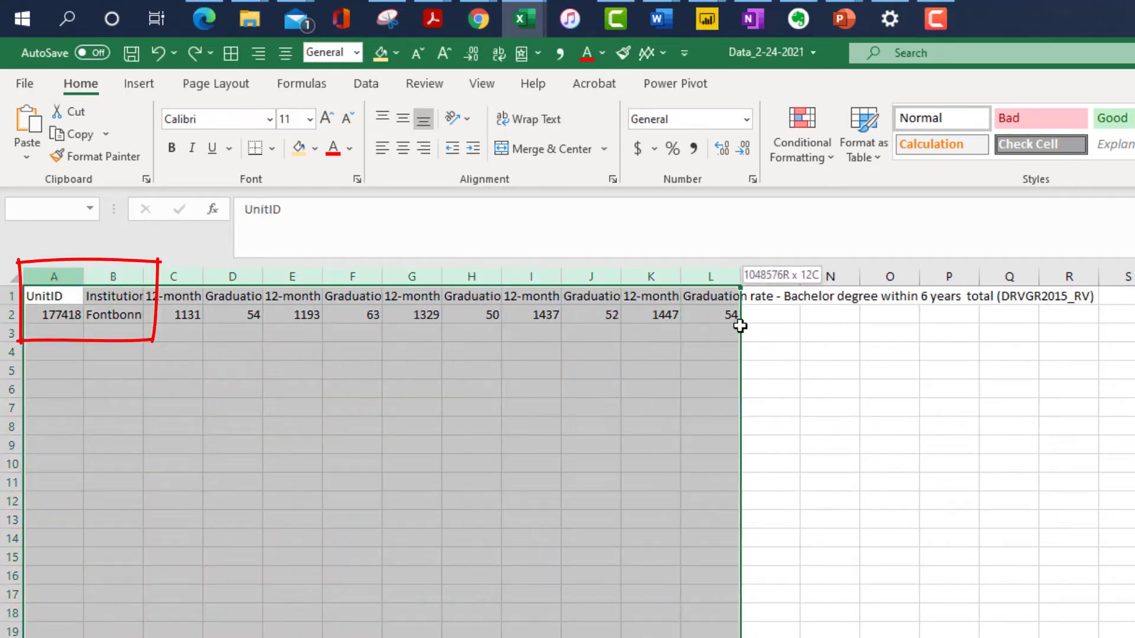
double_click(84, 277)
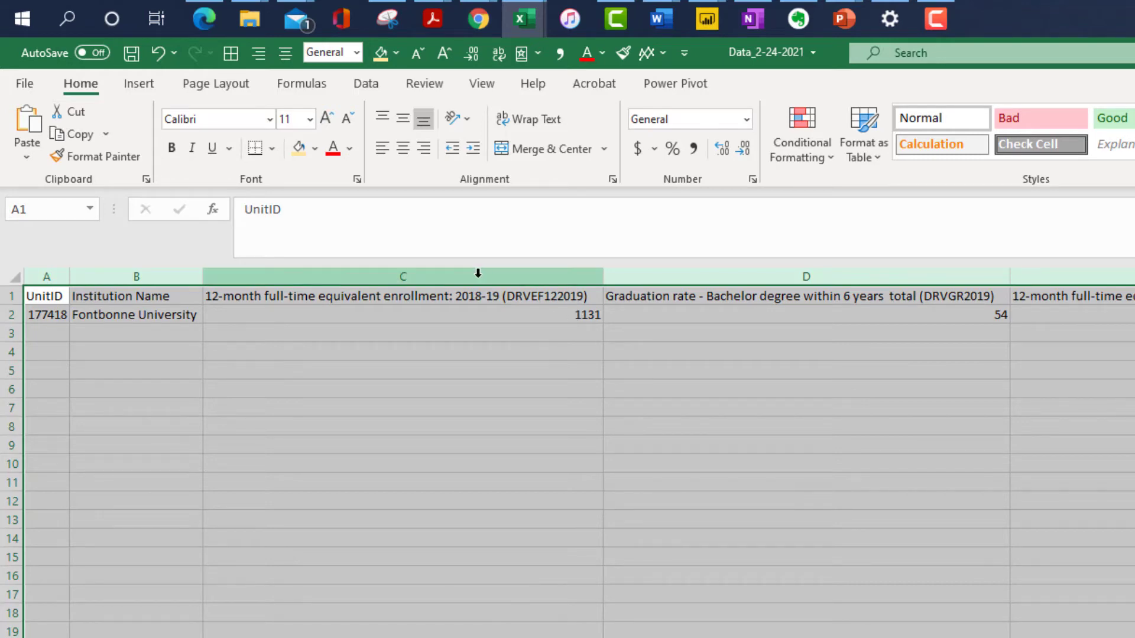
- Narrow columns C through M to one equal width
drag(489, 276, 981, 289)
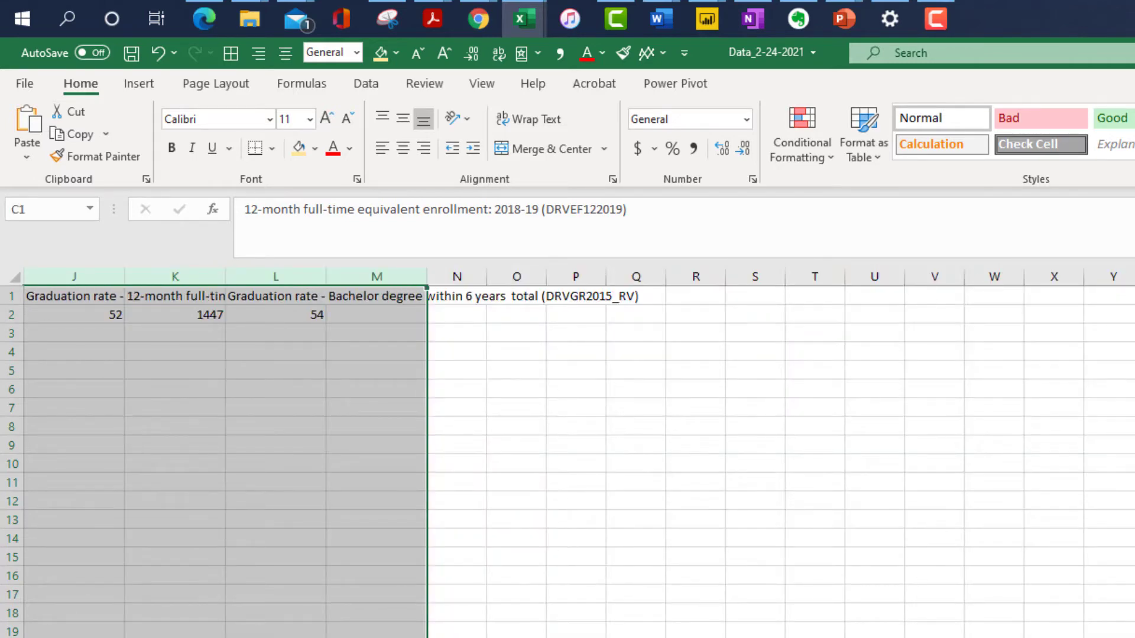
scroll(152, 296, left, 5)
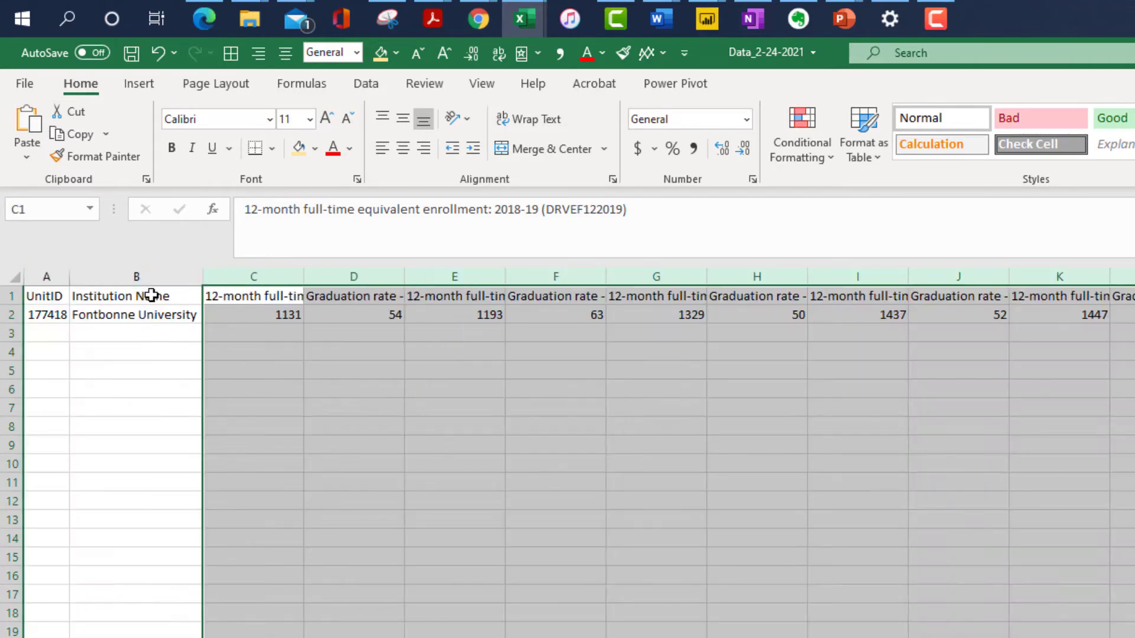
- Make header row 1 several lines taller and wrap its text
click(9, 298)
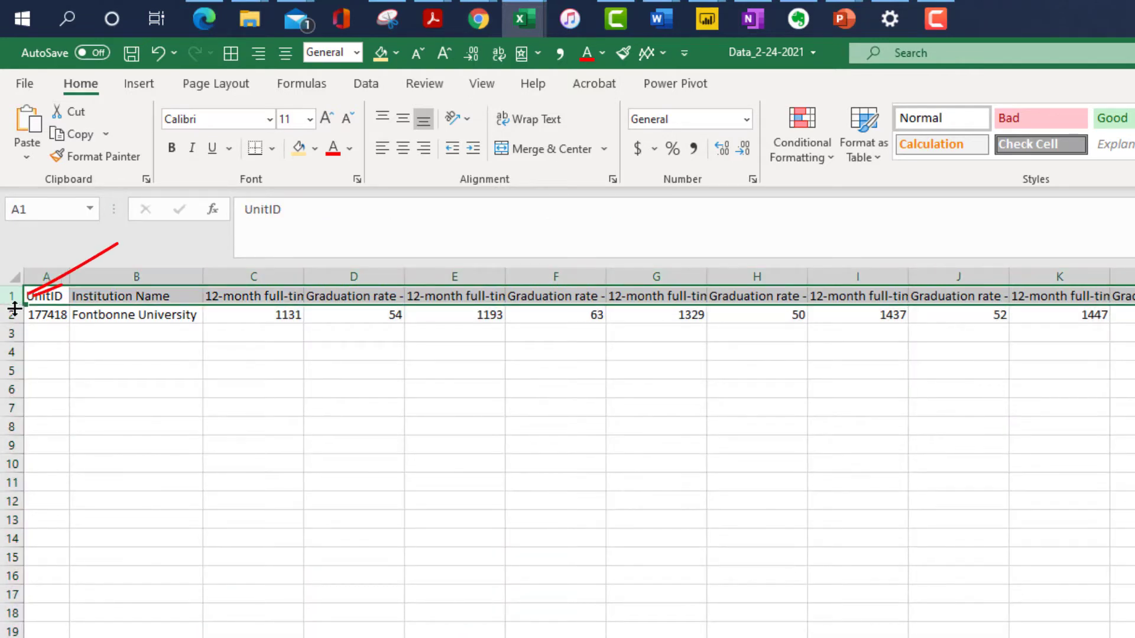
drag(15, 305, 12, 389)
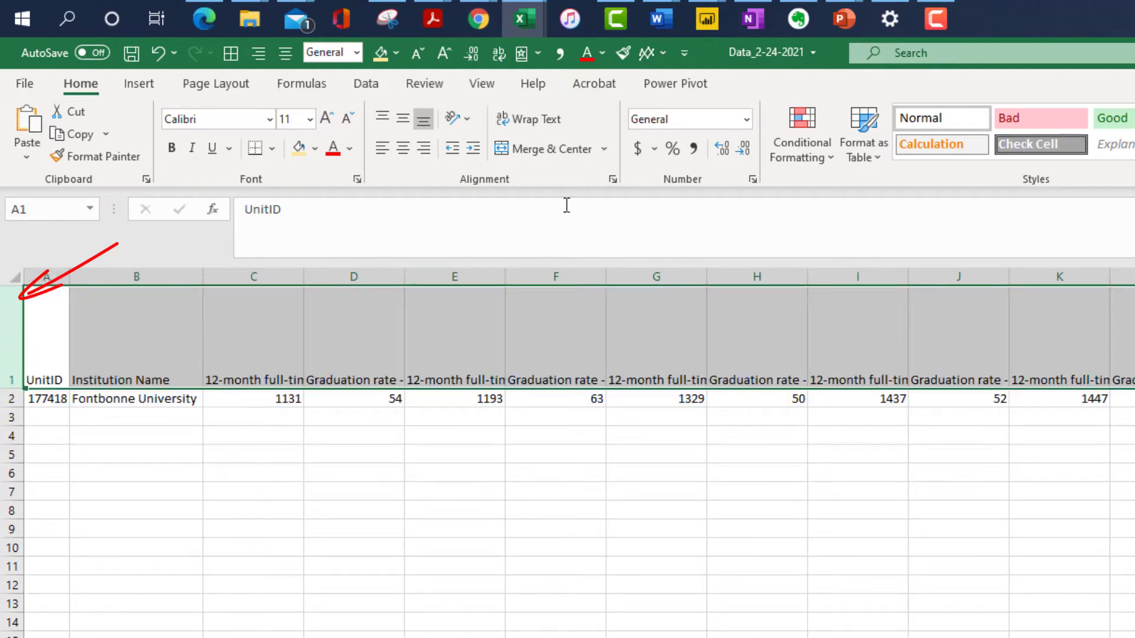
click(531, 118)
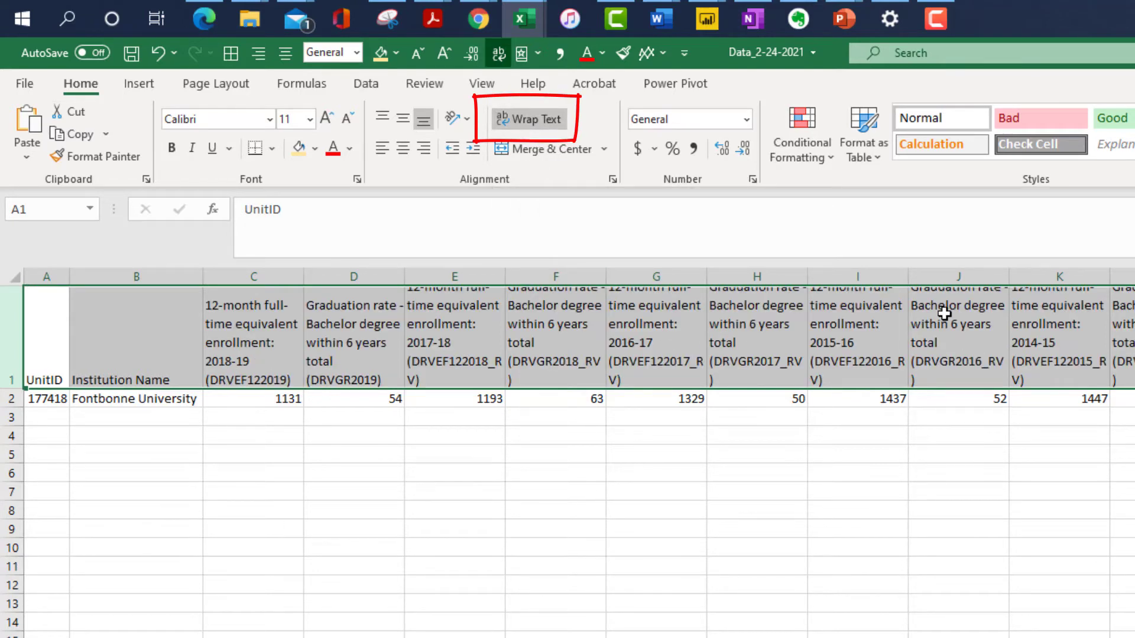
- Reduce the font size of header row 1 to 9
click(347, 118)
click(347, 117)
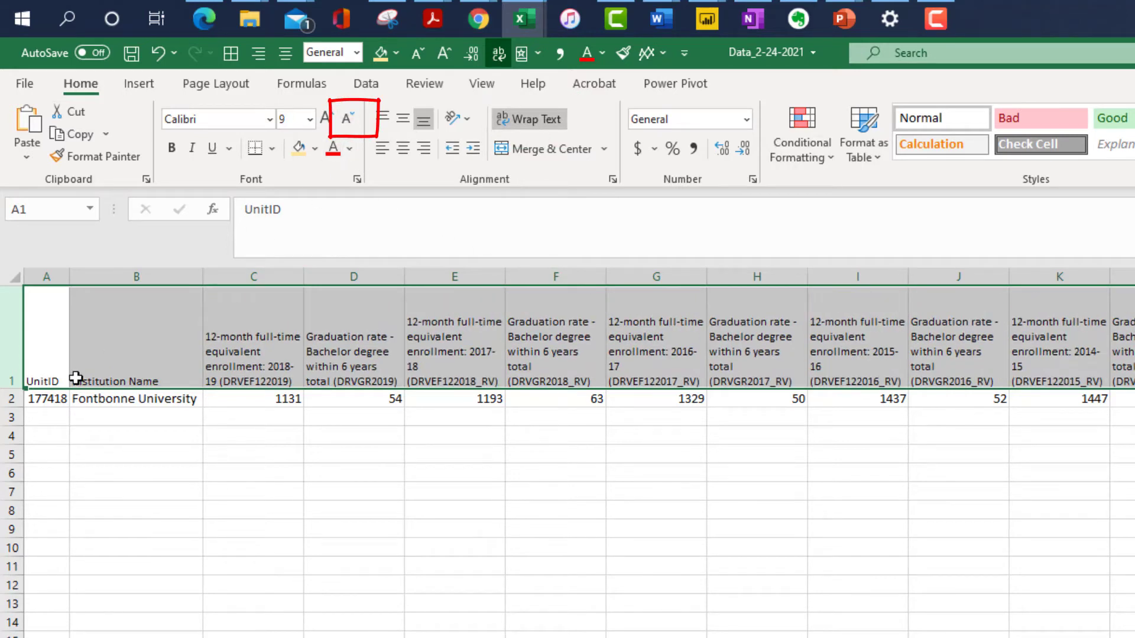
click(154, 397)
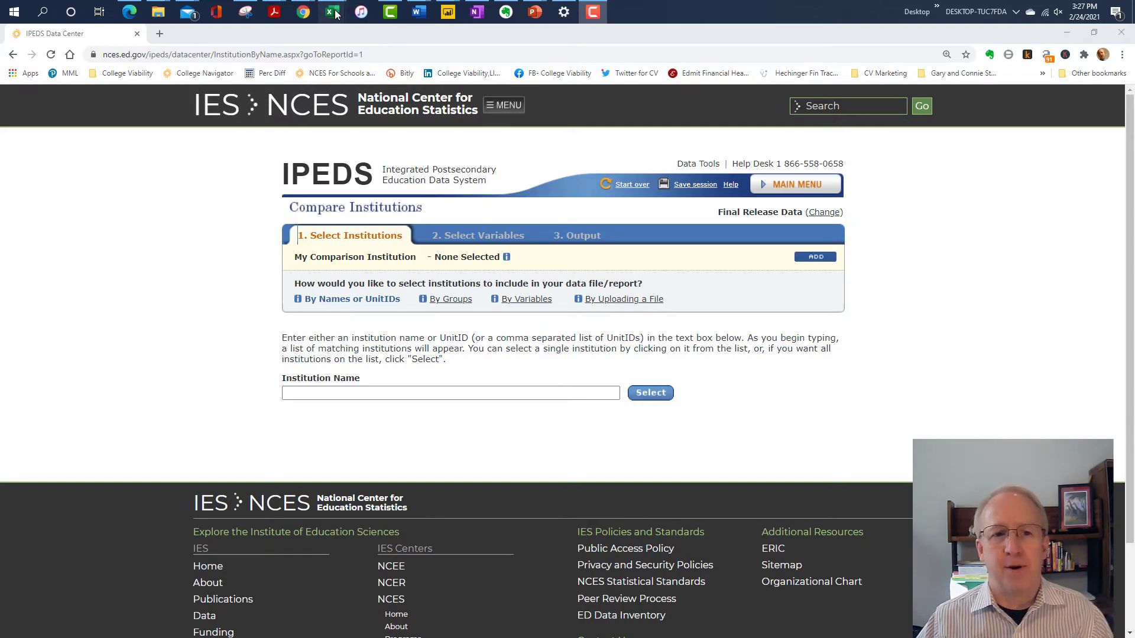
- Switch to the Excel workbook "Master list of IPEDS numbers for CUs updated 070920" and look through the college ID numbers by state
mouse_move(332, 13)
click(693, 92)
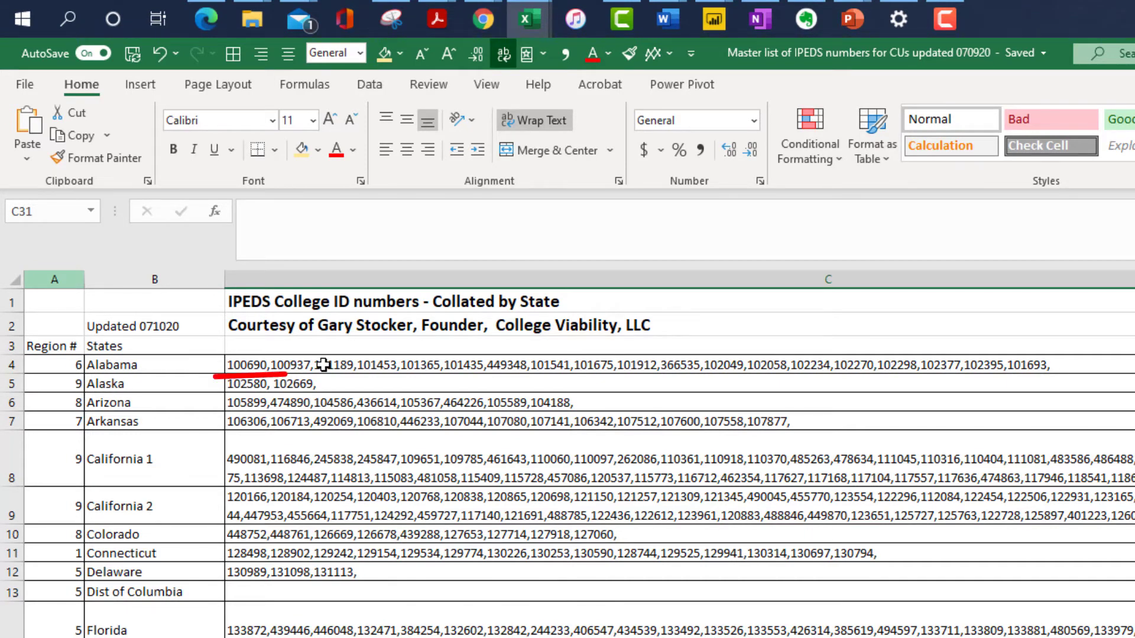
scroll(355, 400, down, 2)
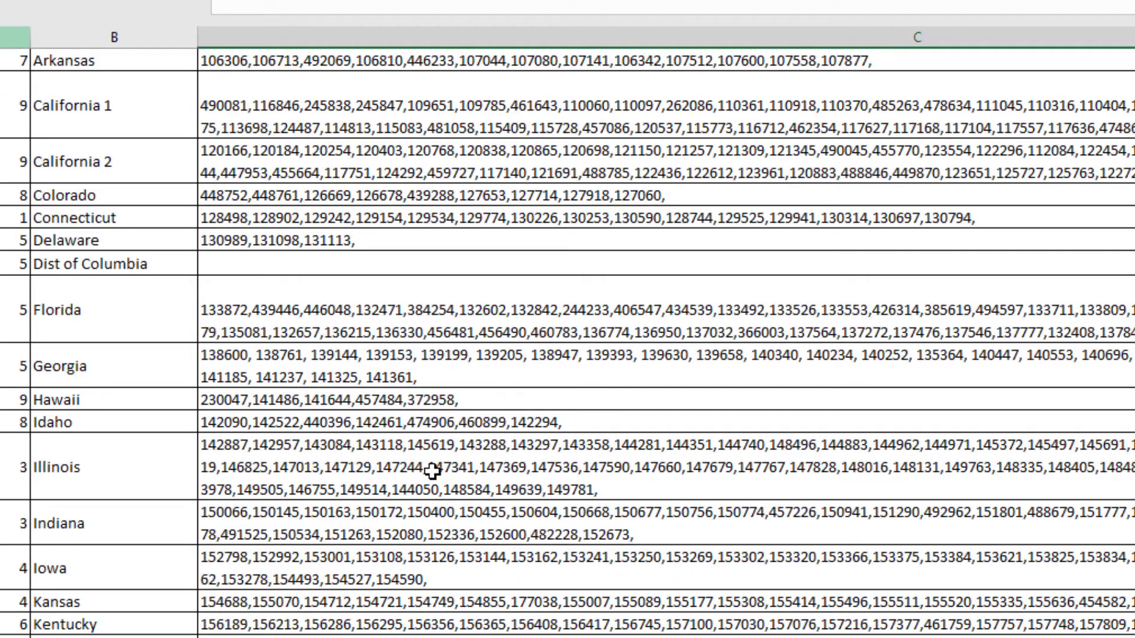
- Copy the Illinois college ID list from the workbook and enter it as the Institution Name on the IPEDS Compare Institutions page
click(433, 471)
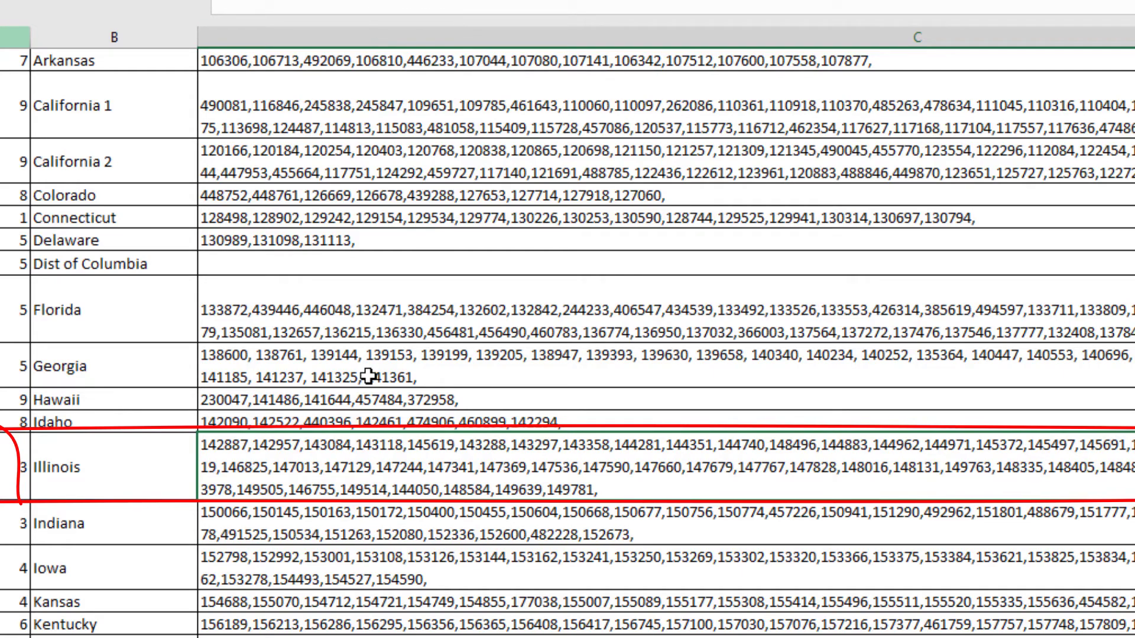
key(ctrl+c)
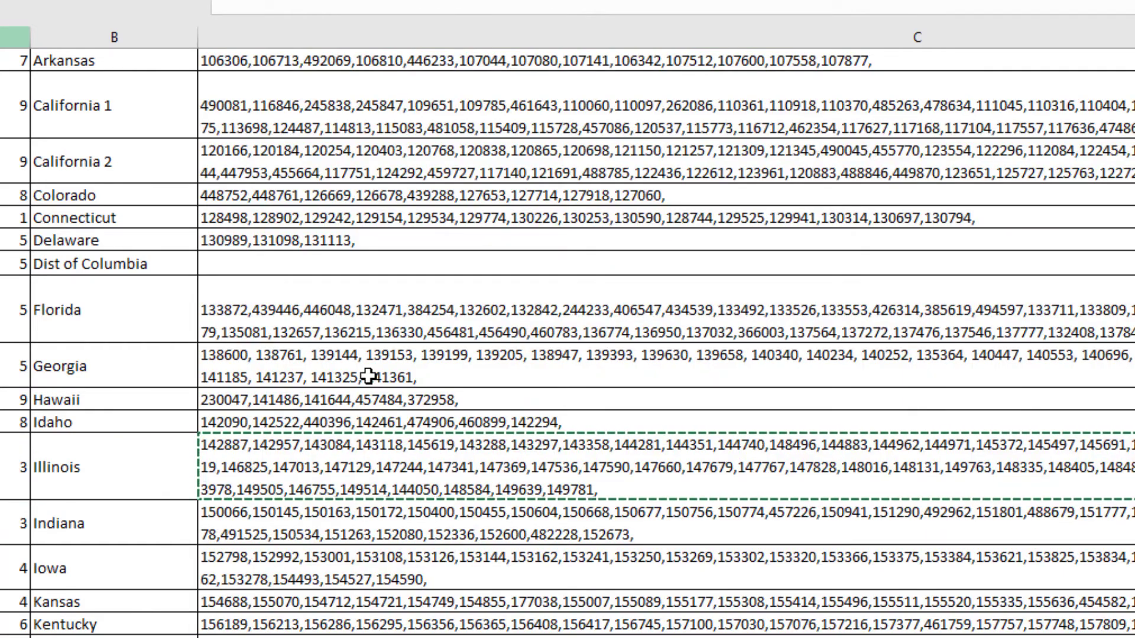
key(alt+Tab)
click(507, 448)
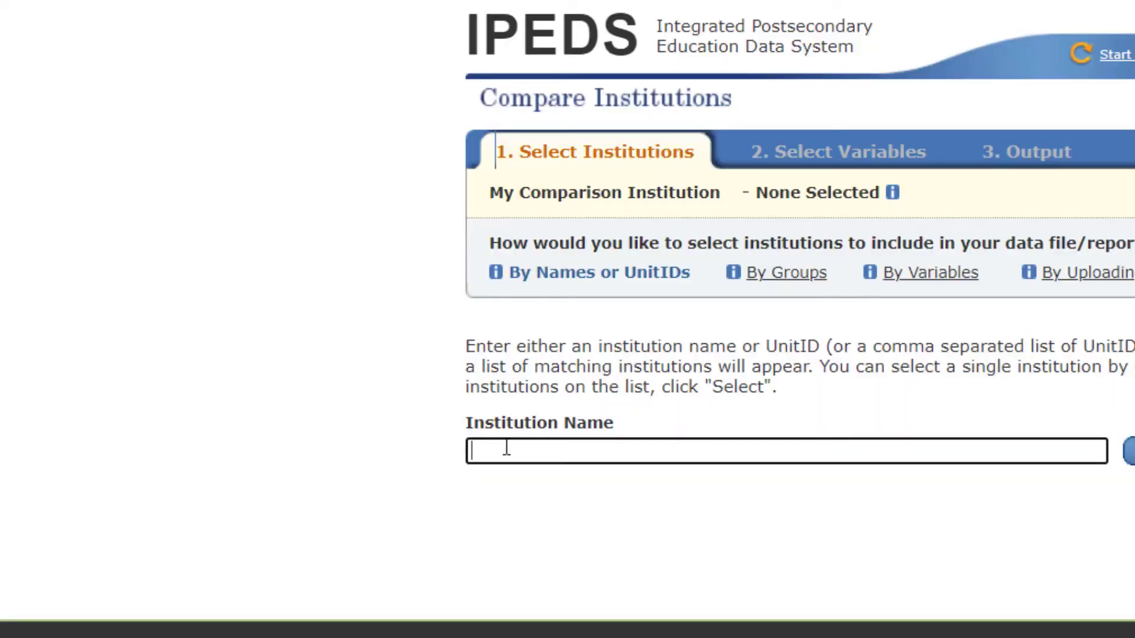
key(ctrl+v)
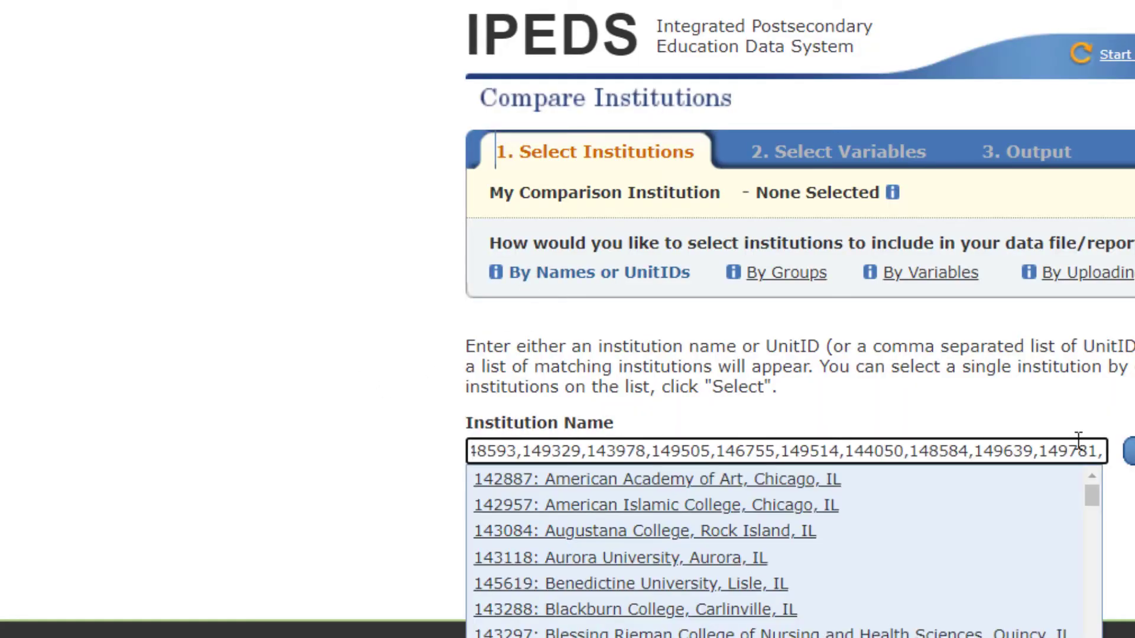
- Review the matching Illinois institutions and bring all of them into the selection list
scroll(878, 447, down, 3)
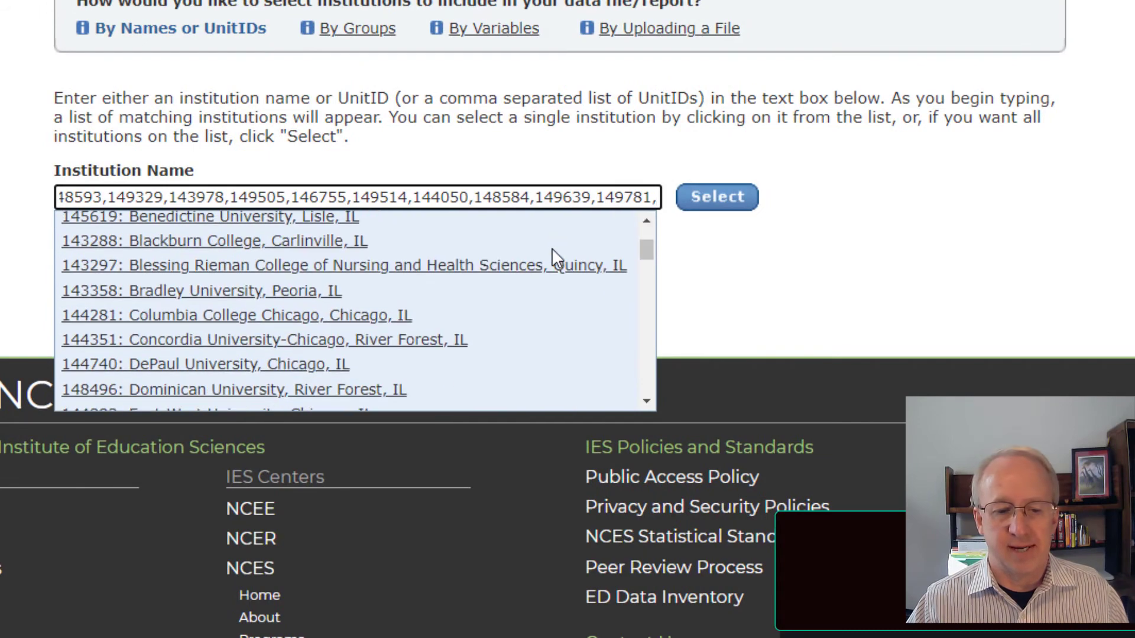
scroll(552, 249, down, 3)
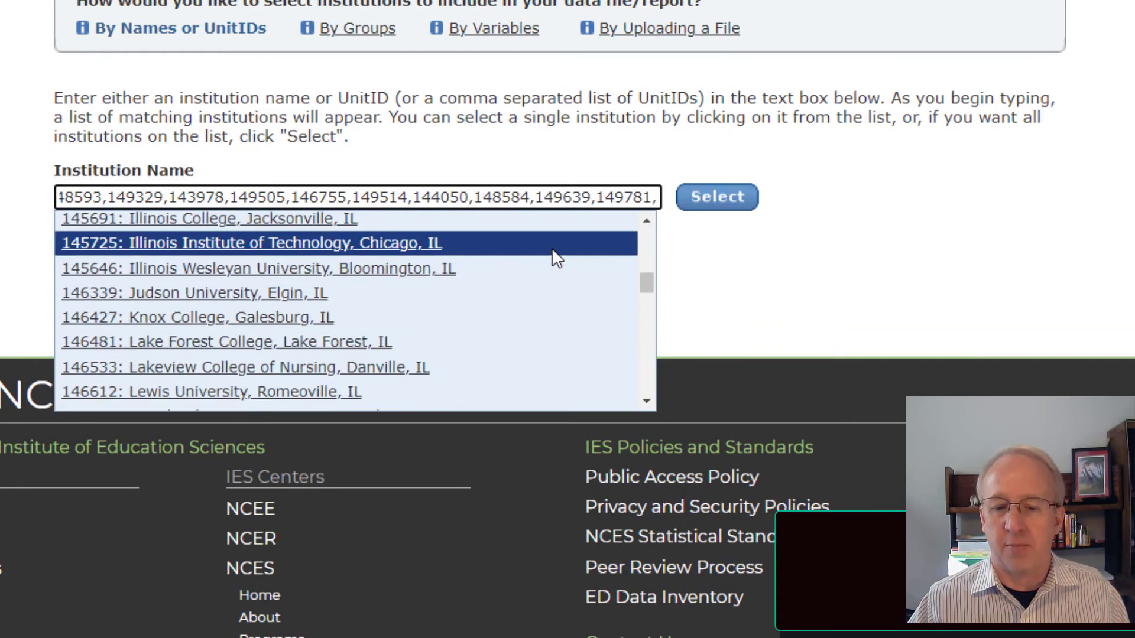
click(719, 201)
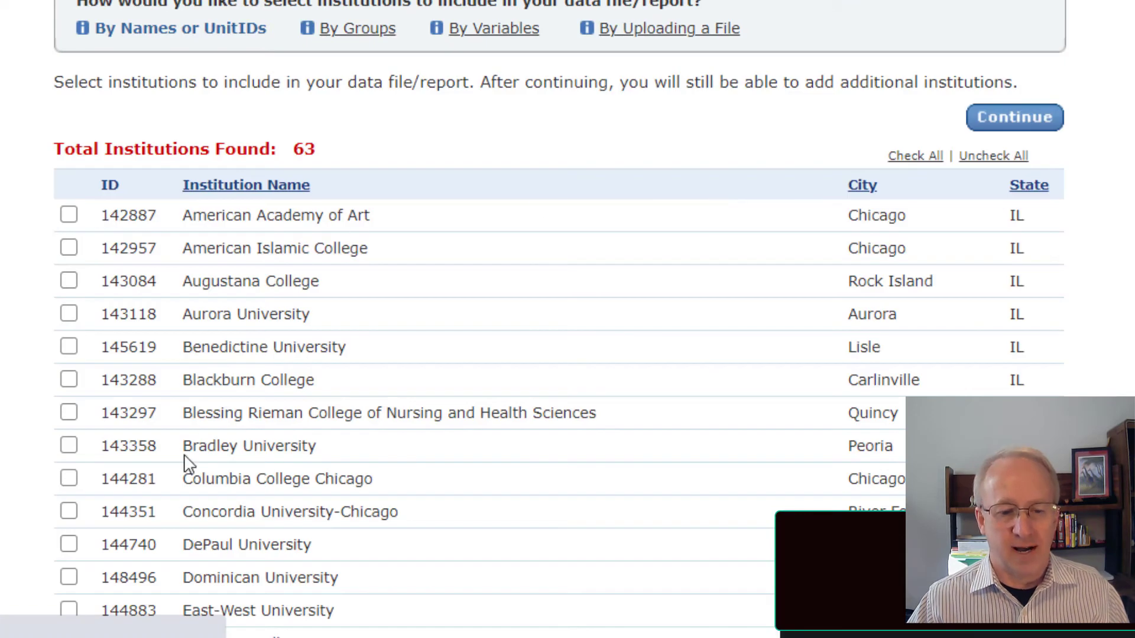
- Mark Augustana College, Benedictine University and Blessing Rieman College of Nursing and Health Sciences individually
click(69, 281)
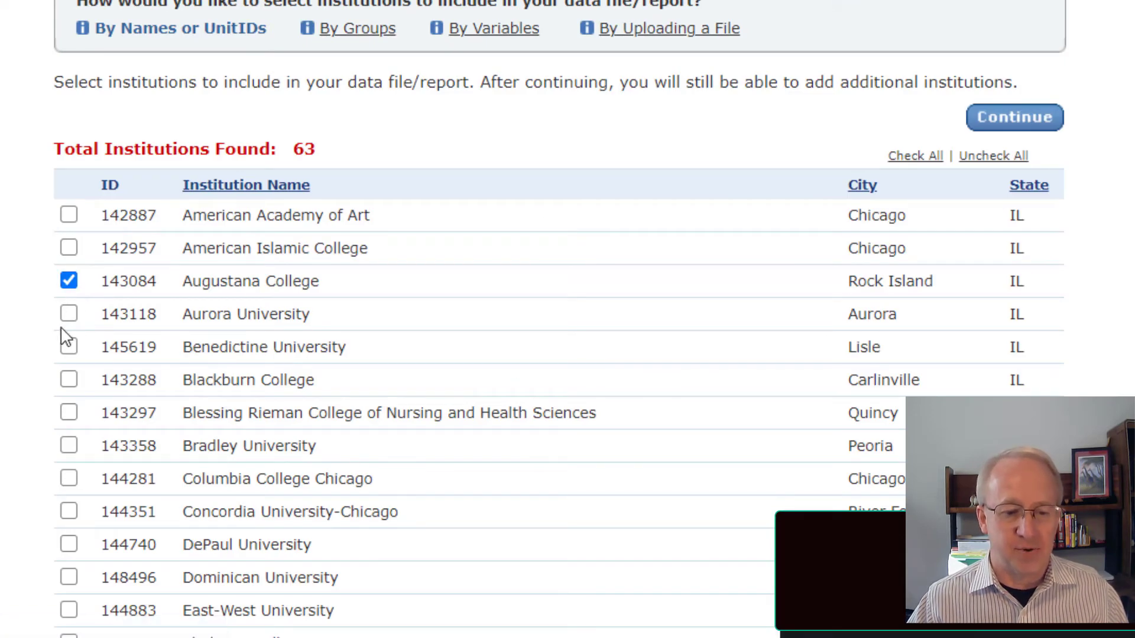
click(68, 348)
click(69, 413)
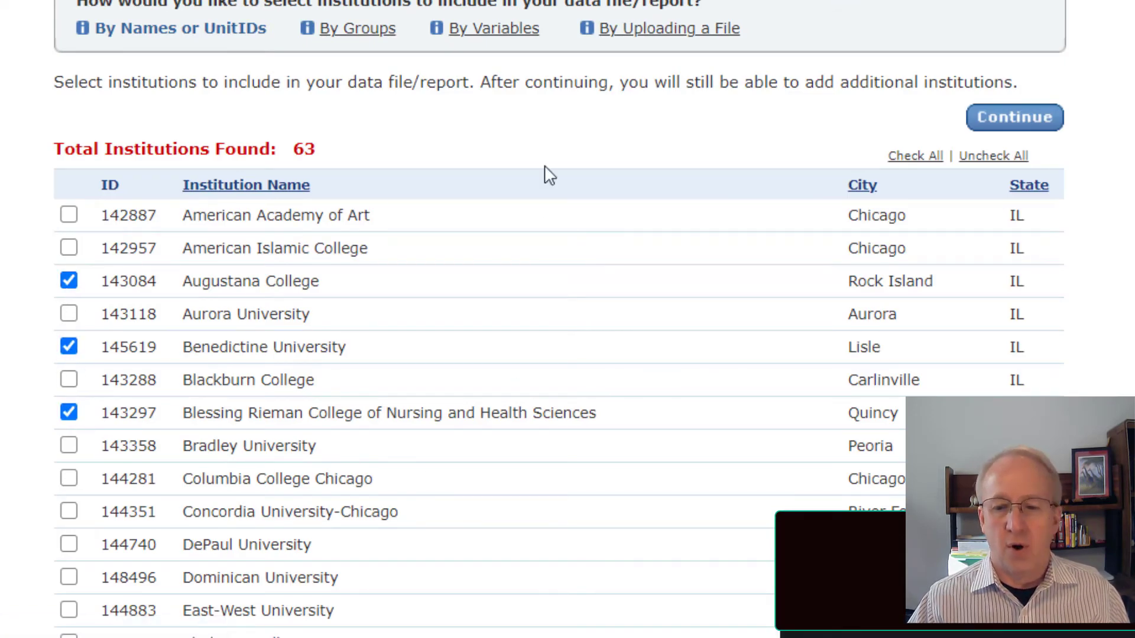
- Include all the found Illinois institutions in My Institutions and continue to the Select Variables stage
click(914, 160)
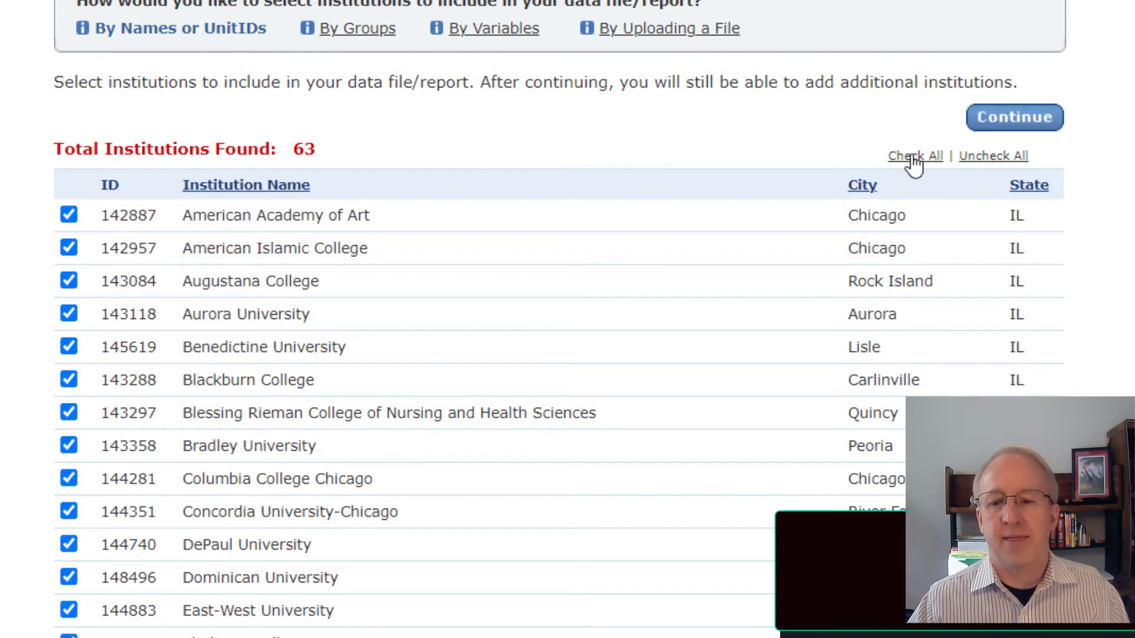
click(1016, 121)
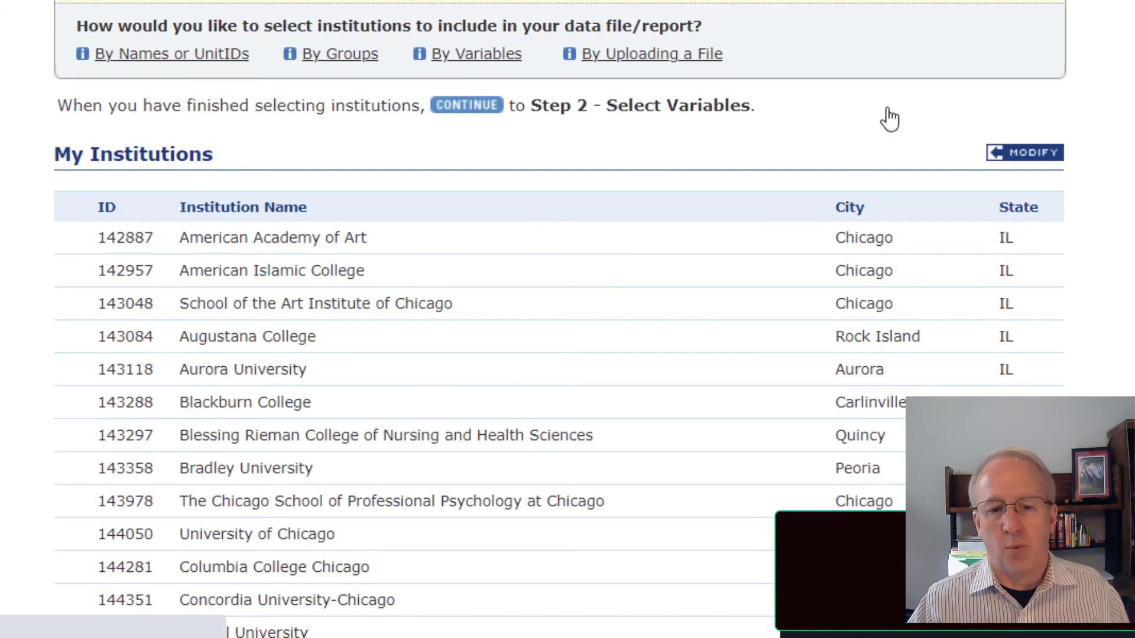
click(448, 52)
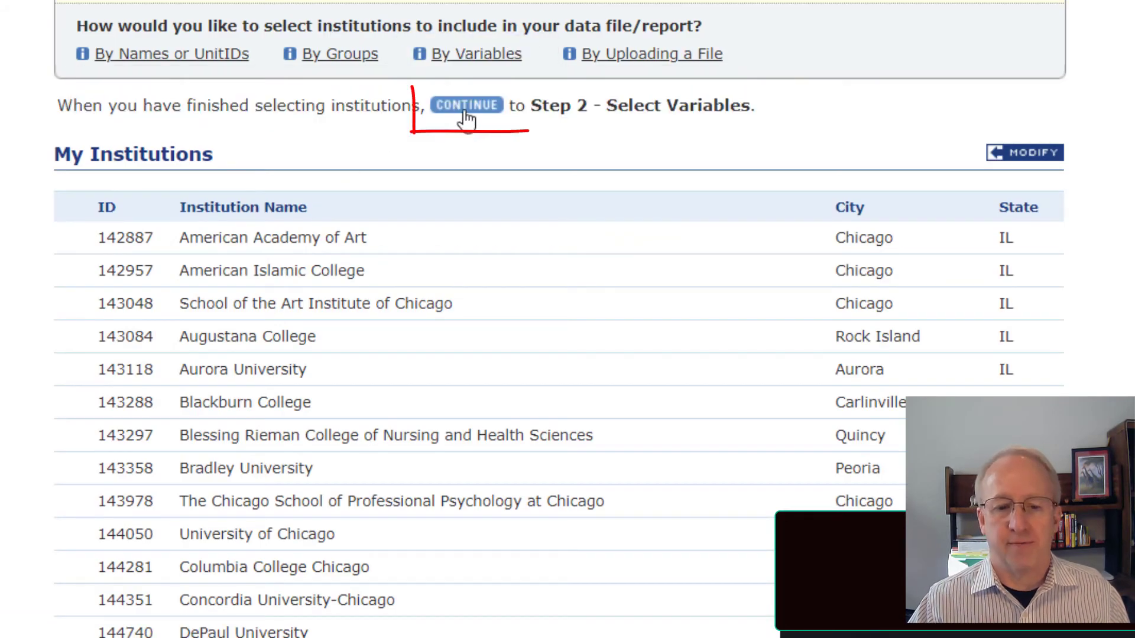
click(467, 112)
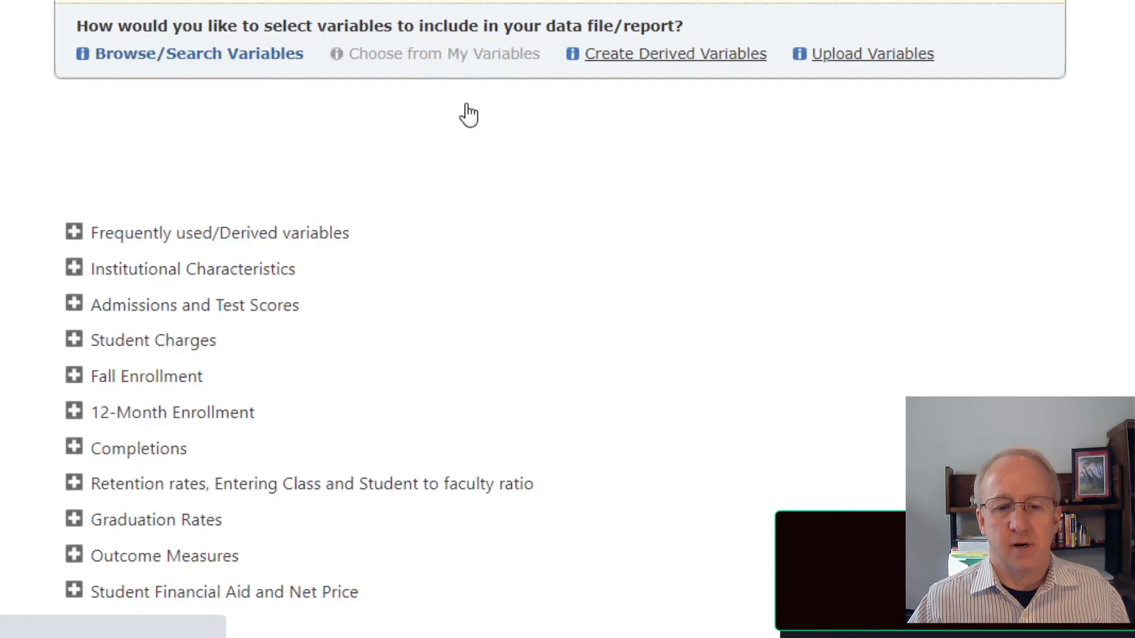
- Look over the variable categories and expand Frequently used/Derived variables
scroll(278, 256, down, 1)
scroll(282, 255, down, 4)
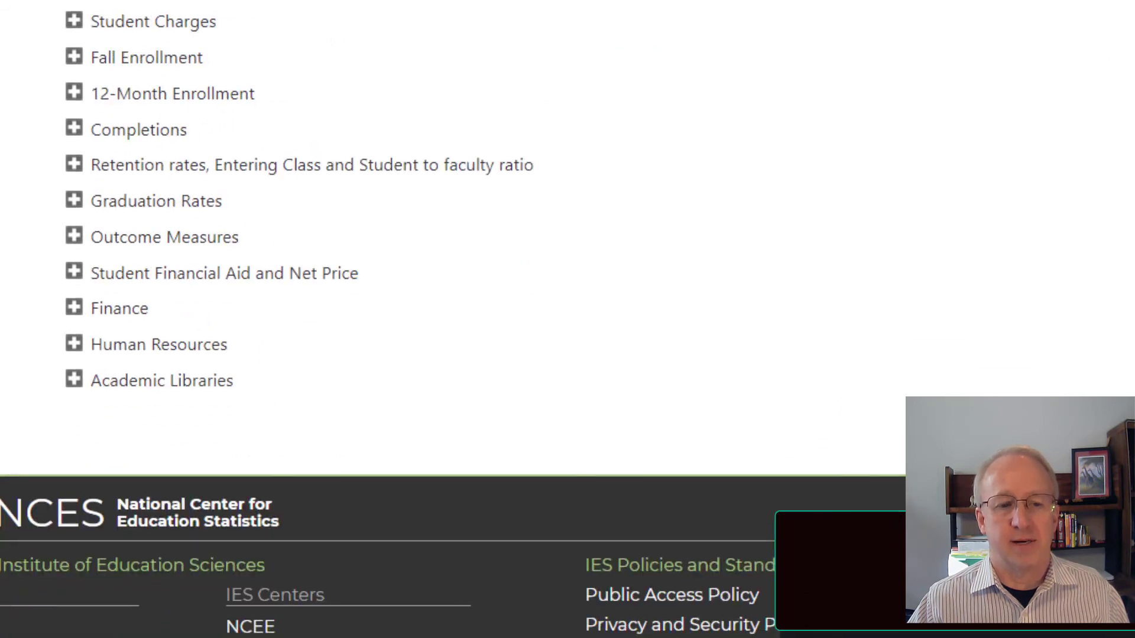
click(118, 193)
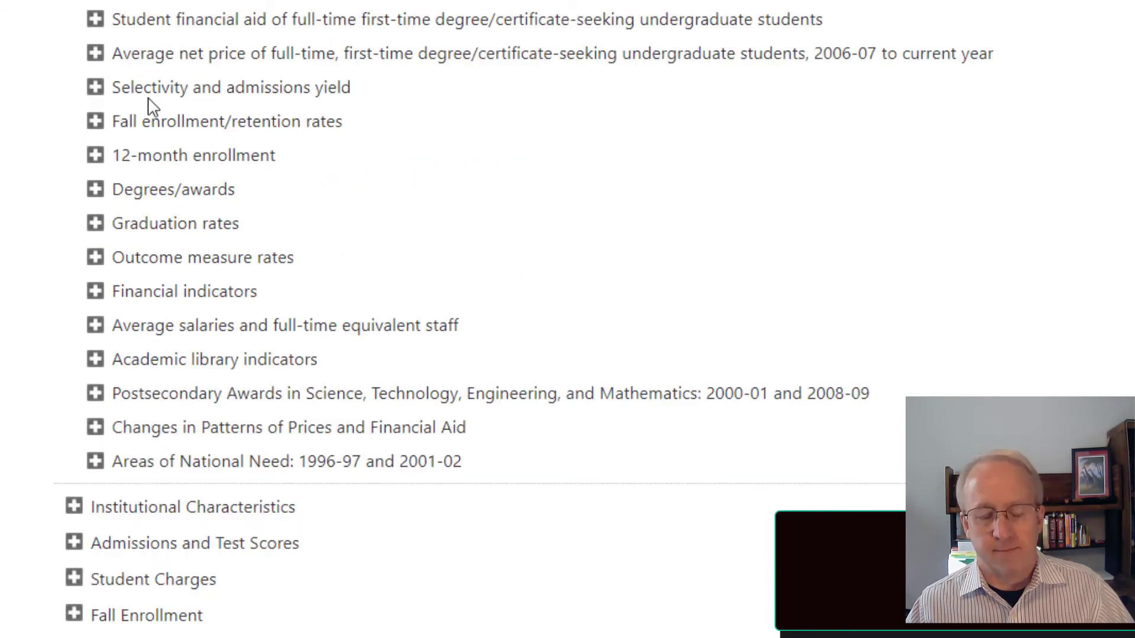